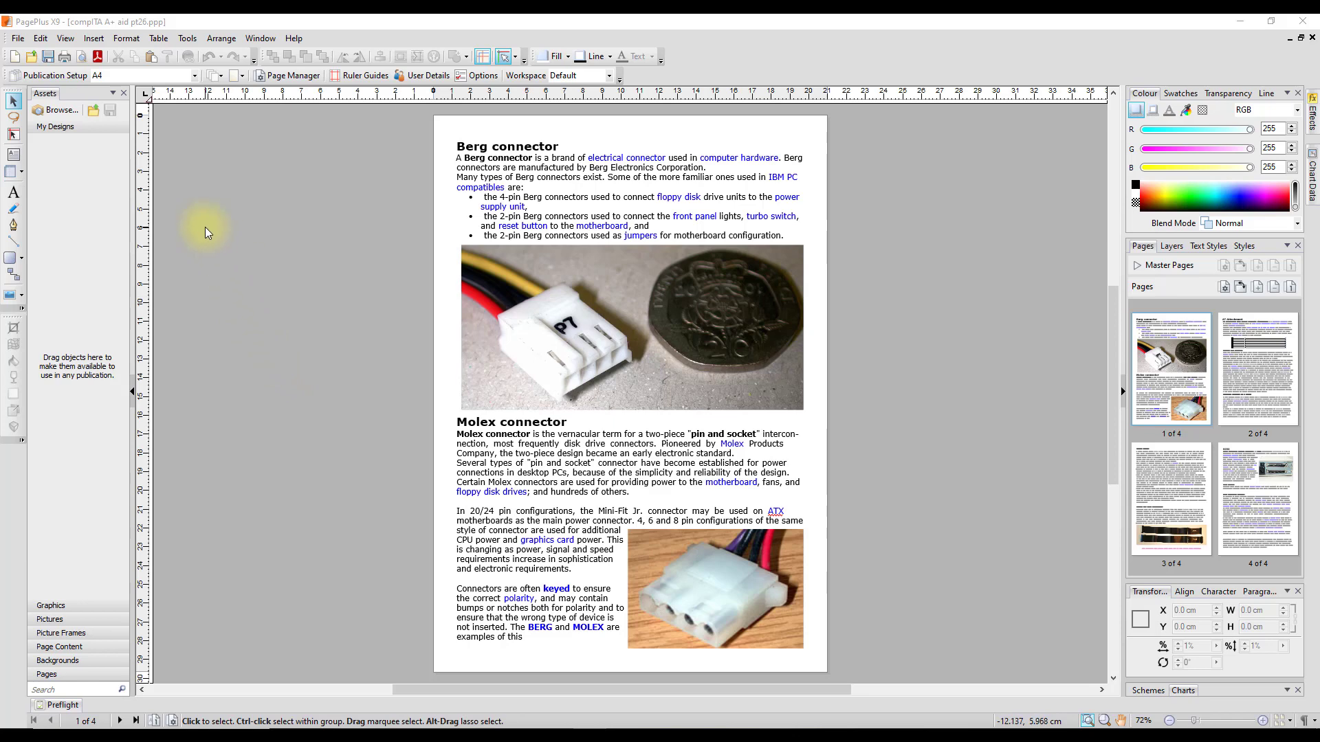
Select all three objects on the article's first page in PagePlus X9 and copy them.
{"action": "left_click", "coordinate": [20, 39]}
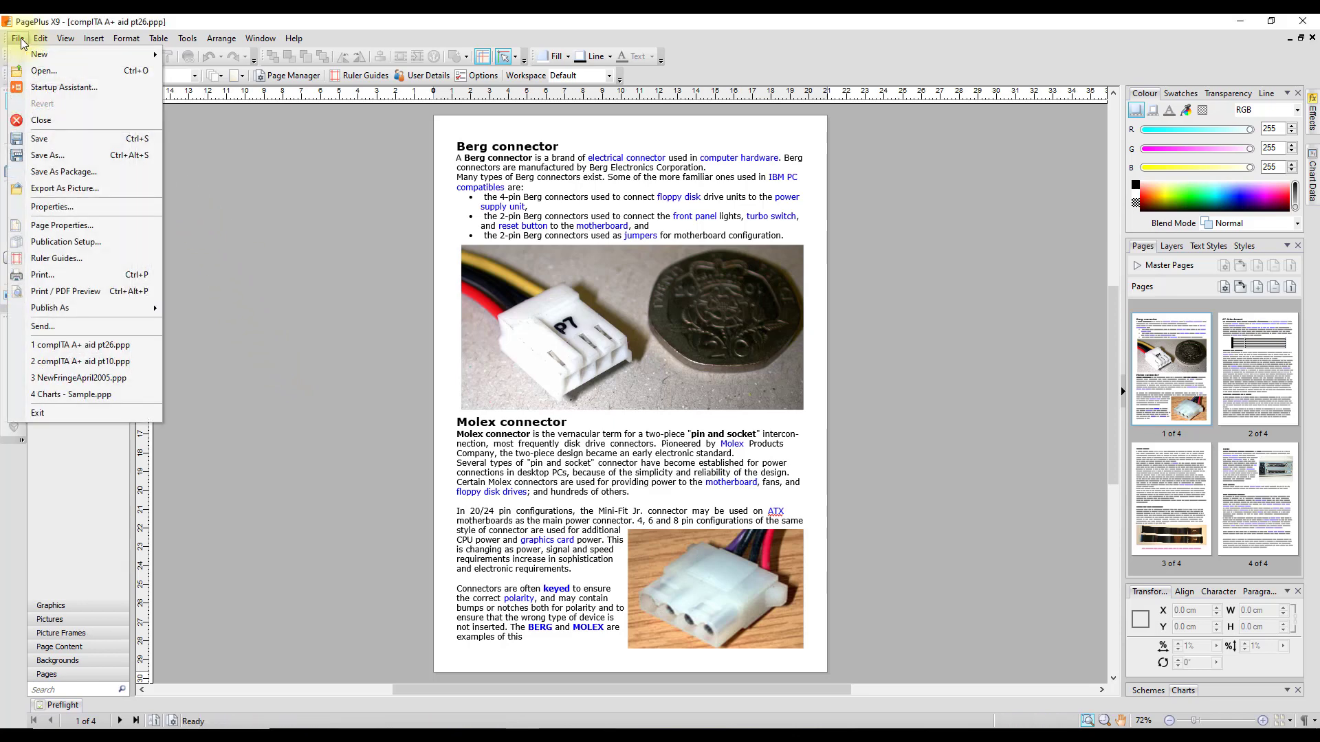
{"action": "mouse_move", "coordinate": [43, 39]}
{"action": "mouse_move", "coordinate": [168, 257]}
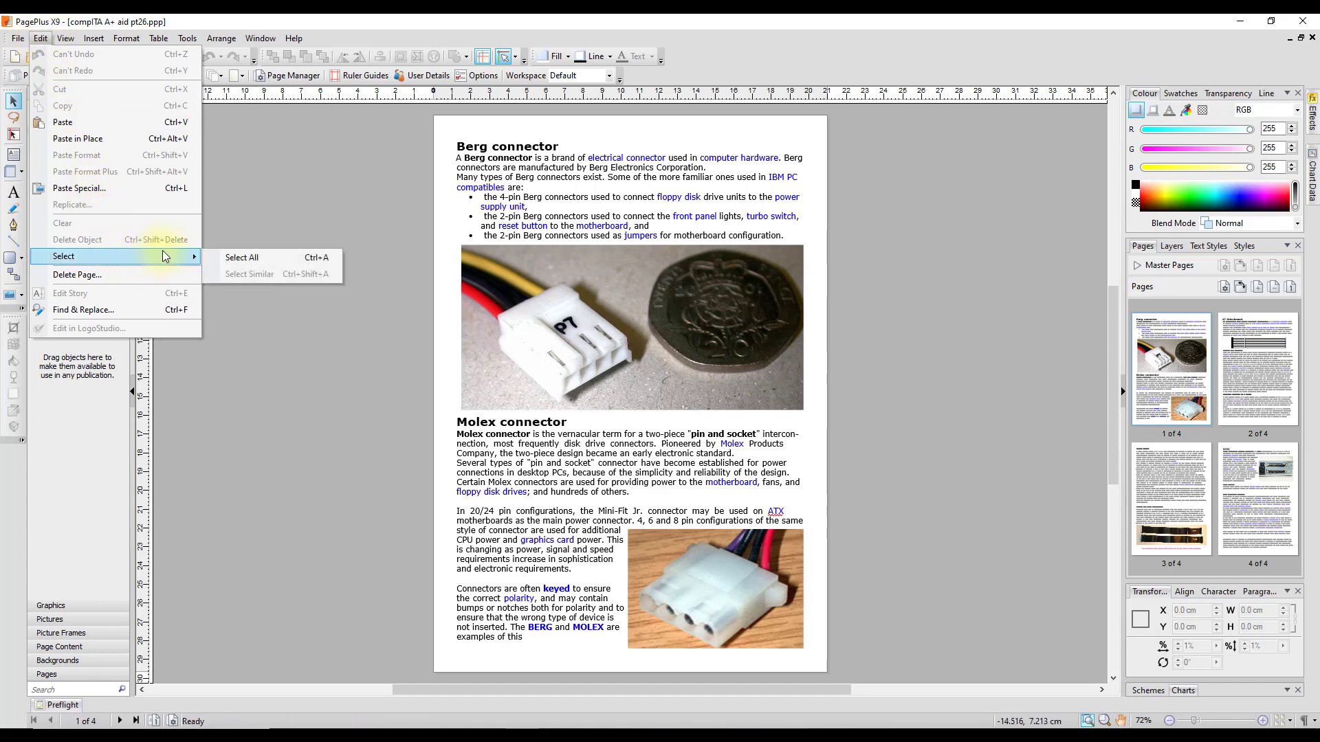
{"action": "left_click", "coordinate": [239, 258]}
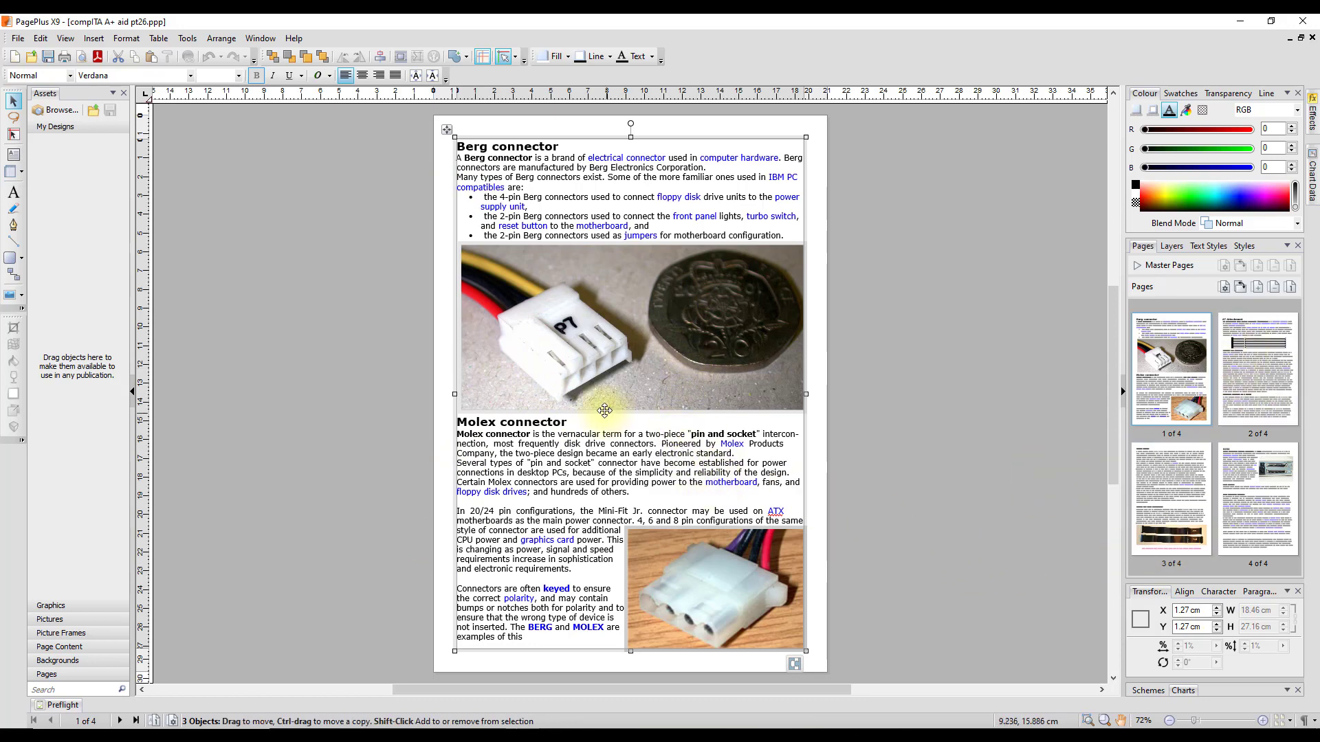
{"action": "left_click", "coordinate": [41, 38]}
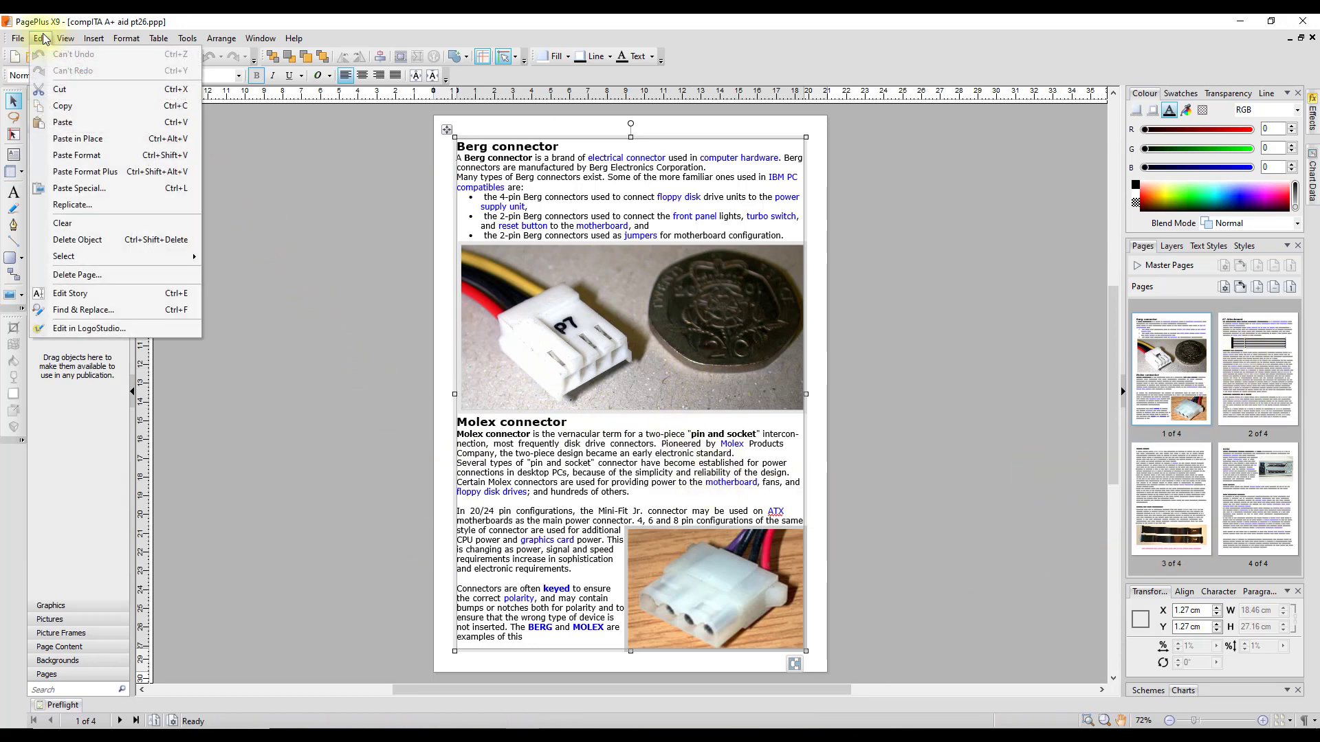
{"action": "left_click", "coordinate": [59, 107]}
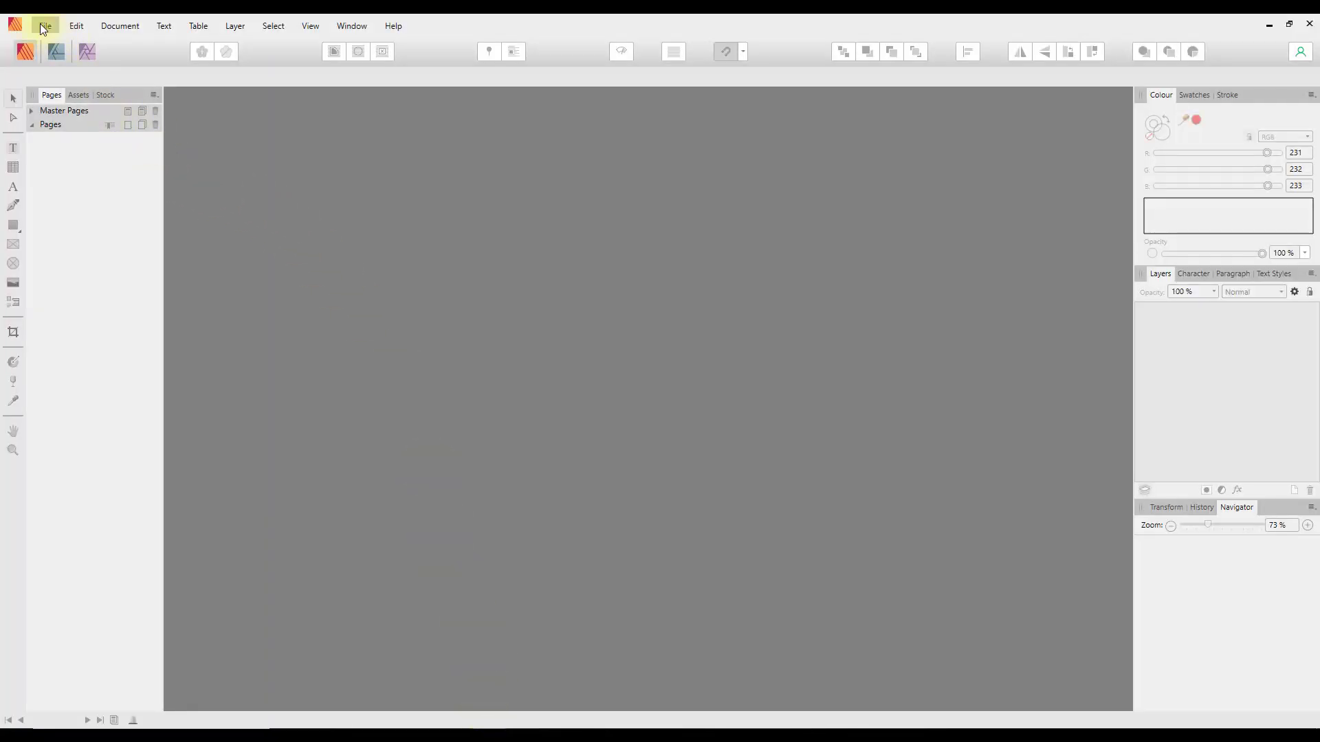
Create a 13-page A4 Press Ready document and paste the copied article page as a group on page 1.
{"action": "left_click", "coordinate": [40, 24]}
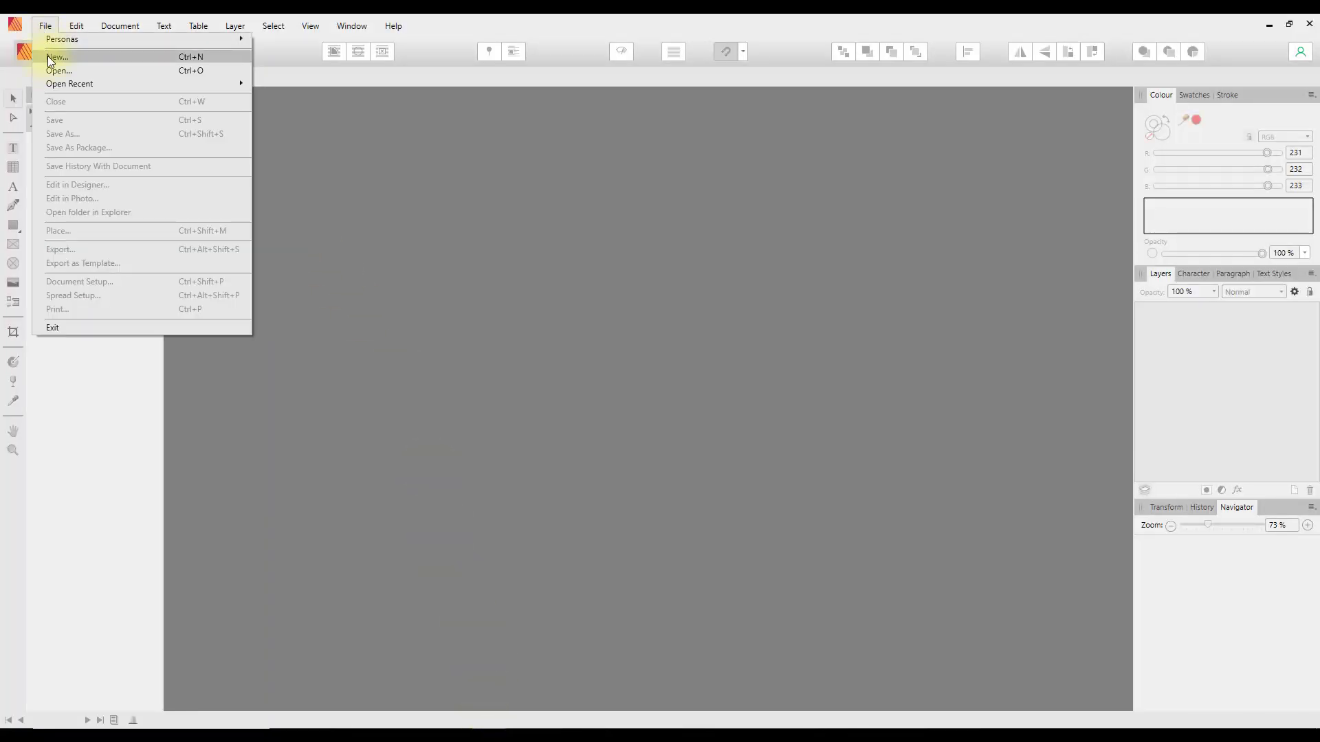
{"action": "left_click", "coordinate": [47, 56]}
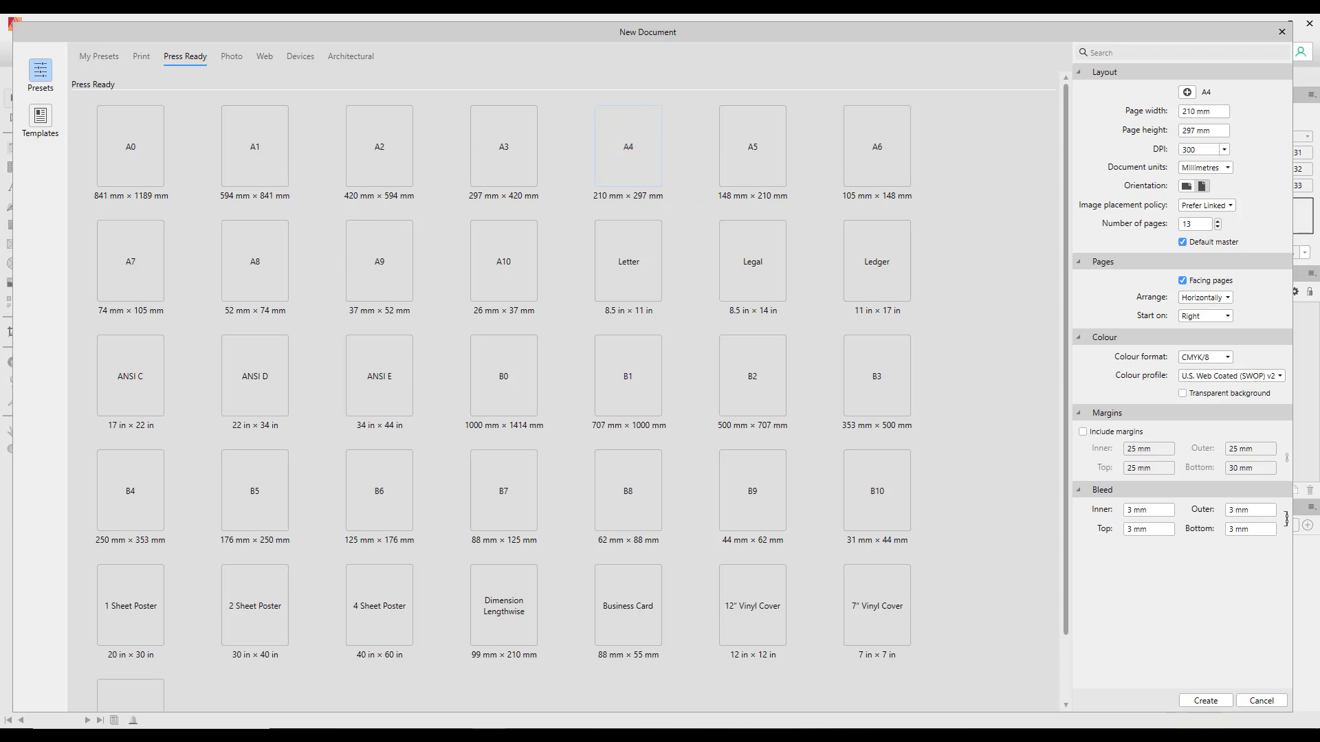
{"action": "left_click", "coordinate": [1208, 701]}
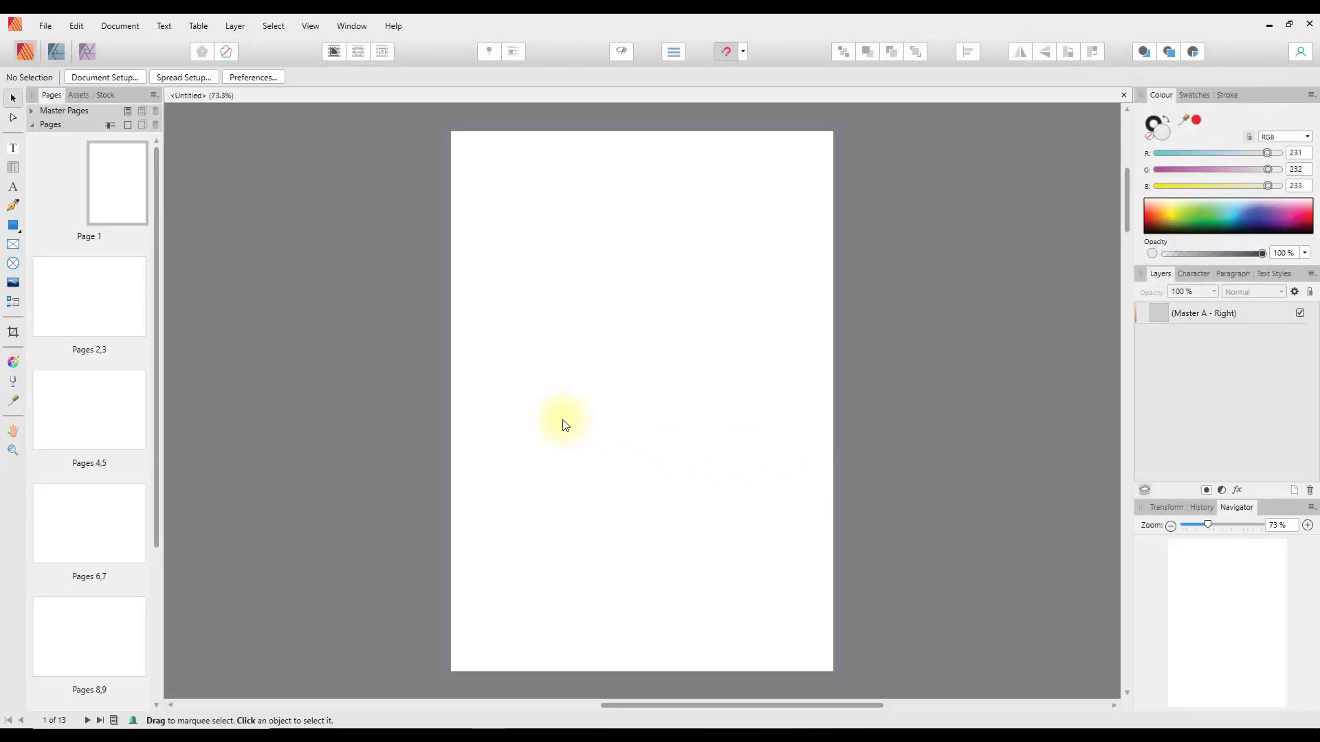
{"action": "left_click", "coordinate": [82, 29]}
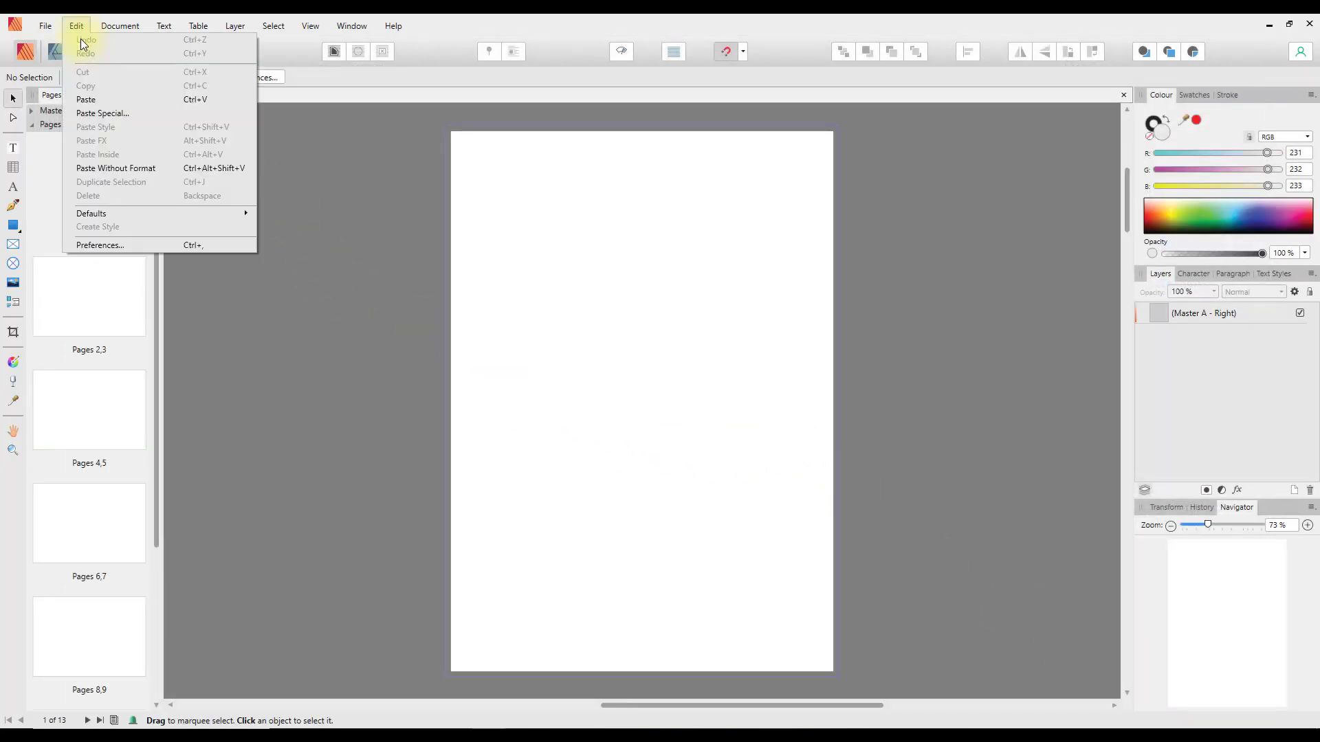
{"action": "left_click", "coordinate": [85, 100]}
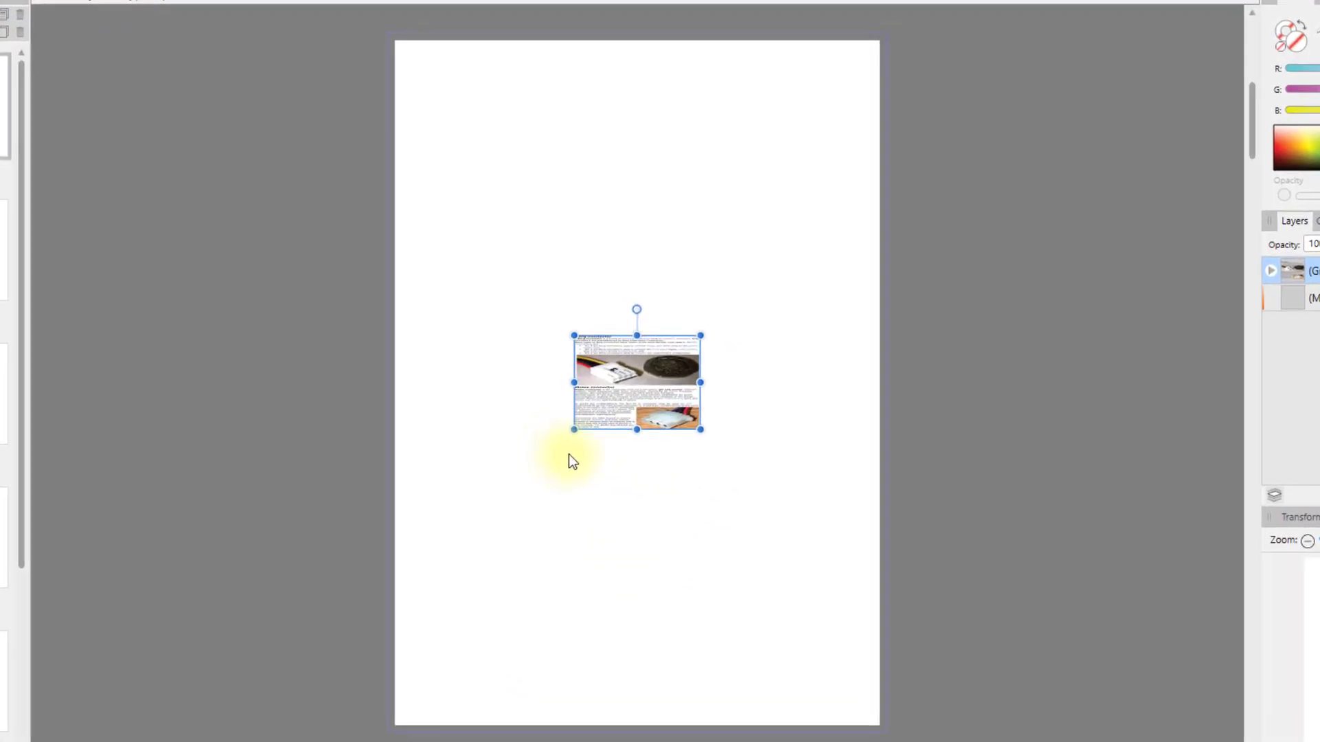
Stretch the pasted group's corners and sides outward until it is about 190 mm wide, filling page 1.
{"action": "left_click_drag", "start_coordinate": [574, 430], "coordinate": [454, 588]}
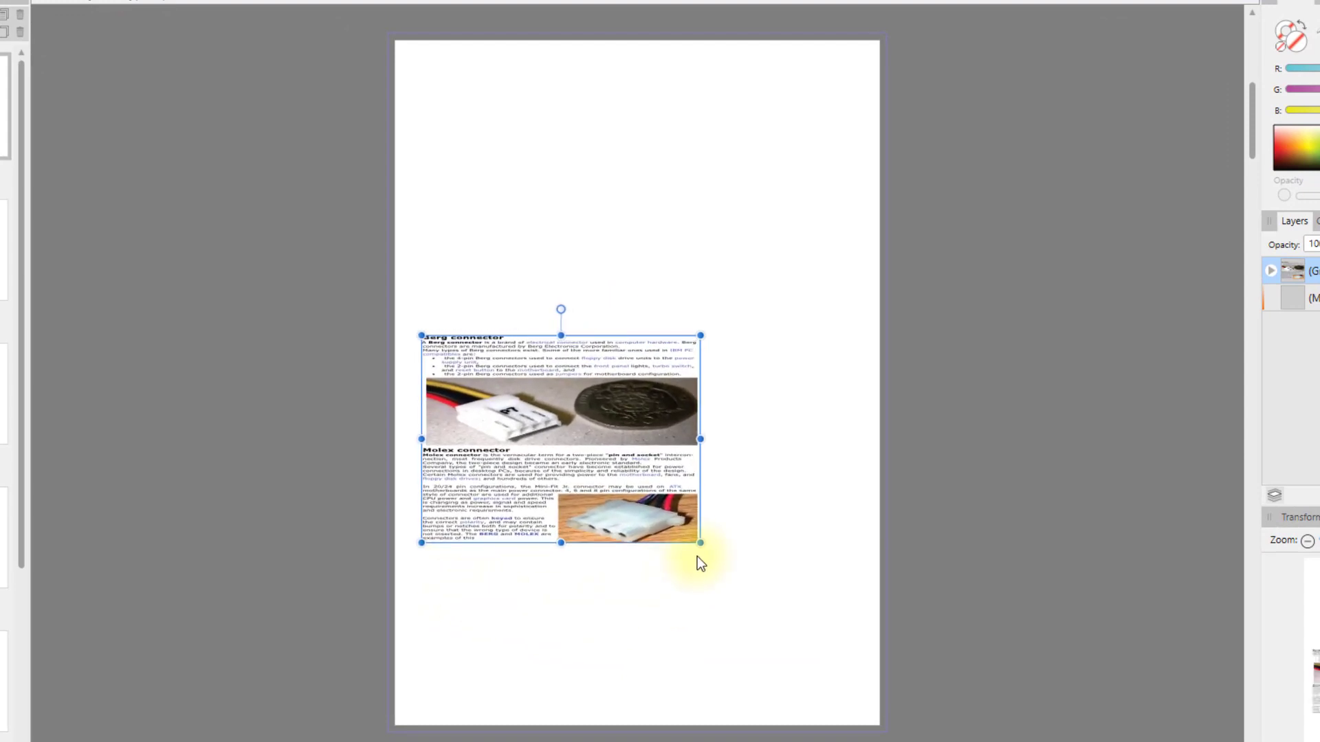
{"action": "left_click_drag", "start_coordinate": [700, 544], "coordinate": [849, 652]}
{"action": "left_click_drag", "start_coordinate": [641, 335], "coordinate": [641, 60]}
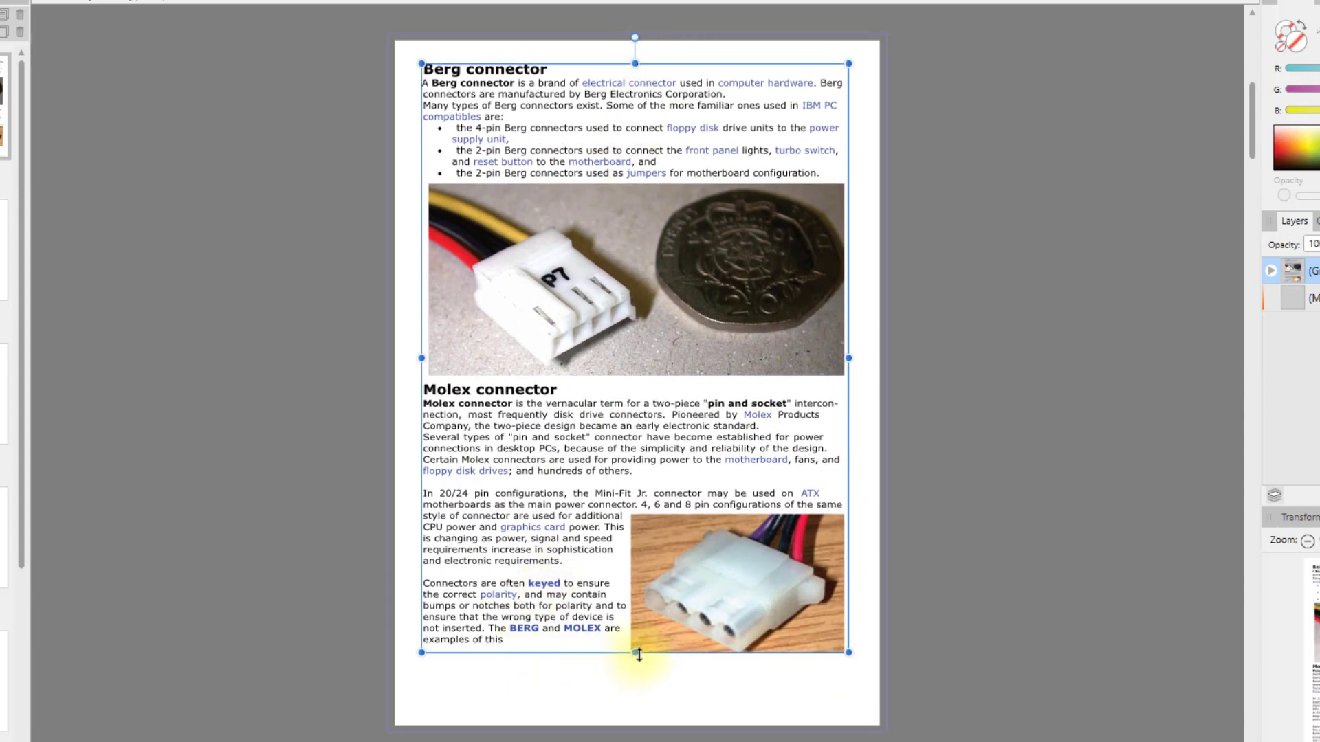
{"action": "left_click_drag", "start_coordinate": [635, 653], "coordinate": [635, 703]}
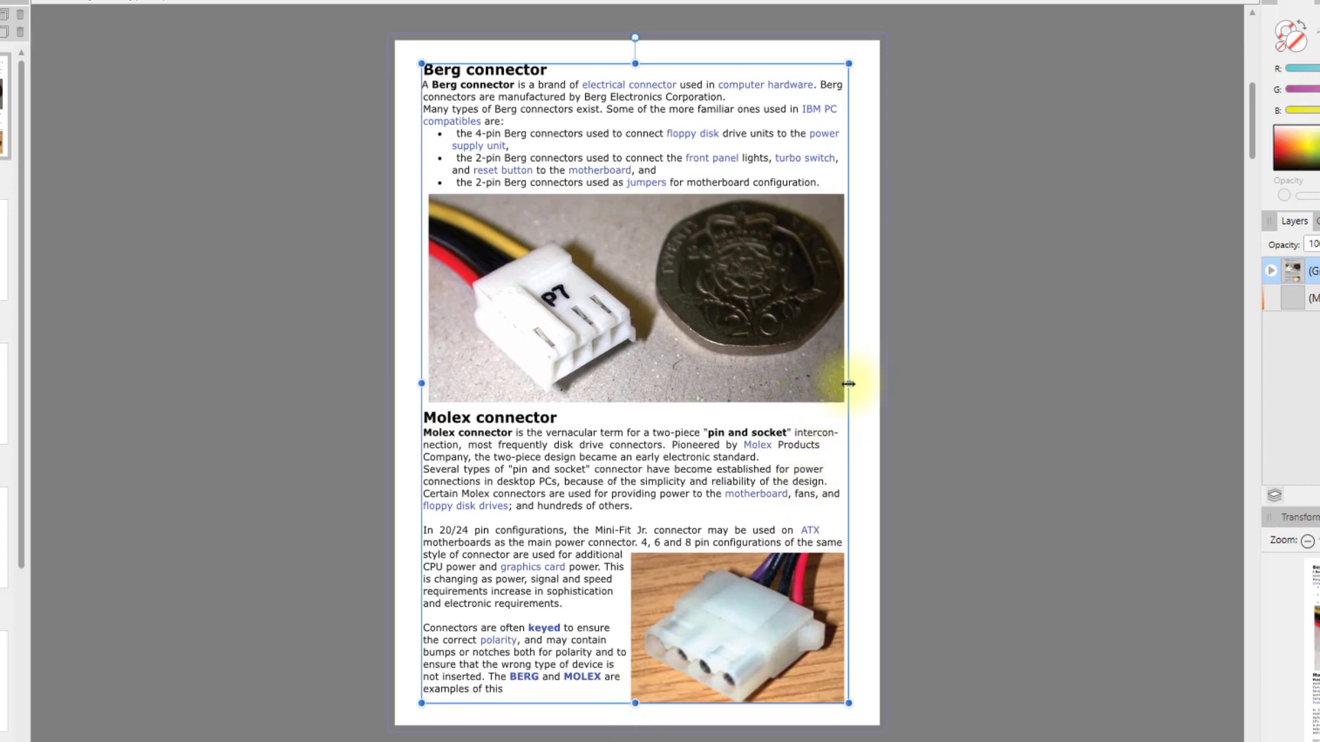
{"action": "left_click_drag", "start_coordinate": [849, 383], "coordinate": [860, 383]}
{"action": "left_click_drag", "start_coordinate": [421, 384], "coordinate": [411, 384]}
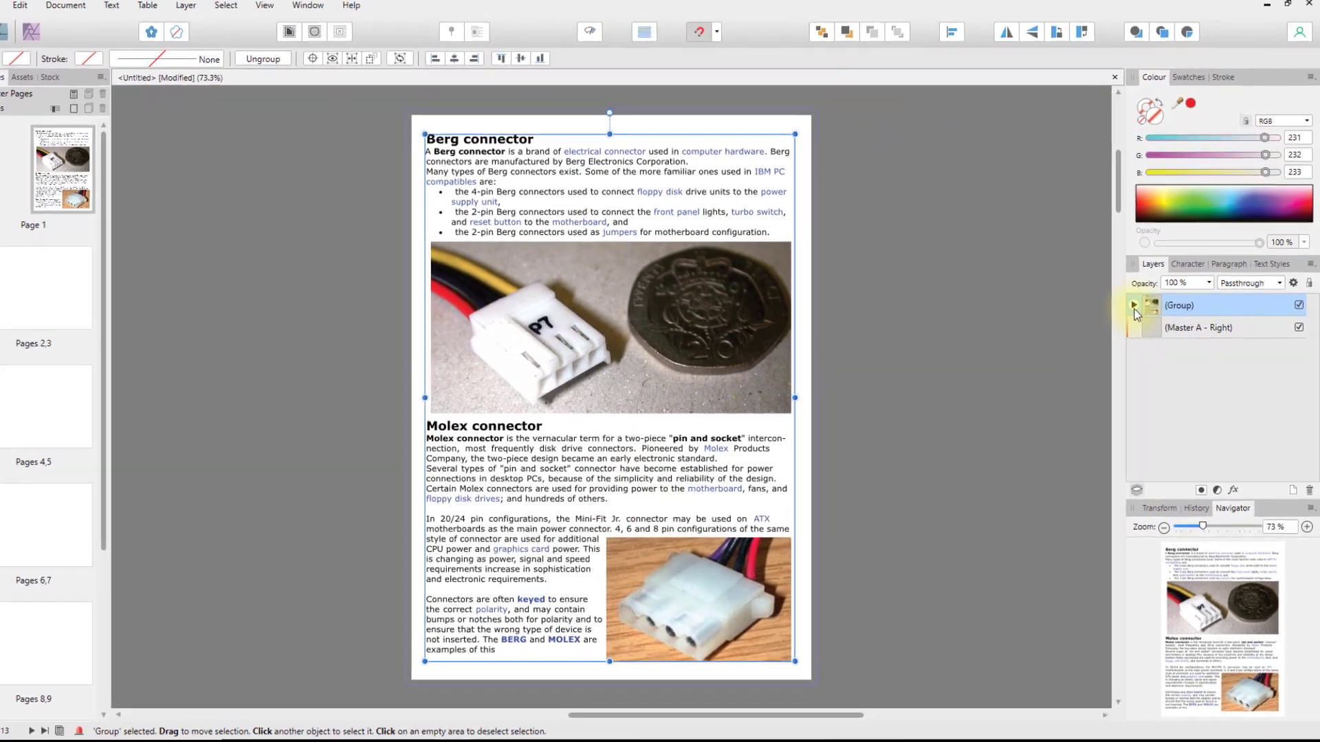
{"action": "left_click", "coordinate": [1142, 314]}
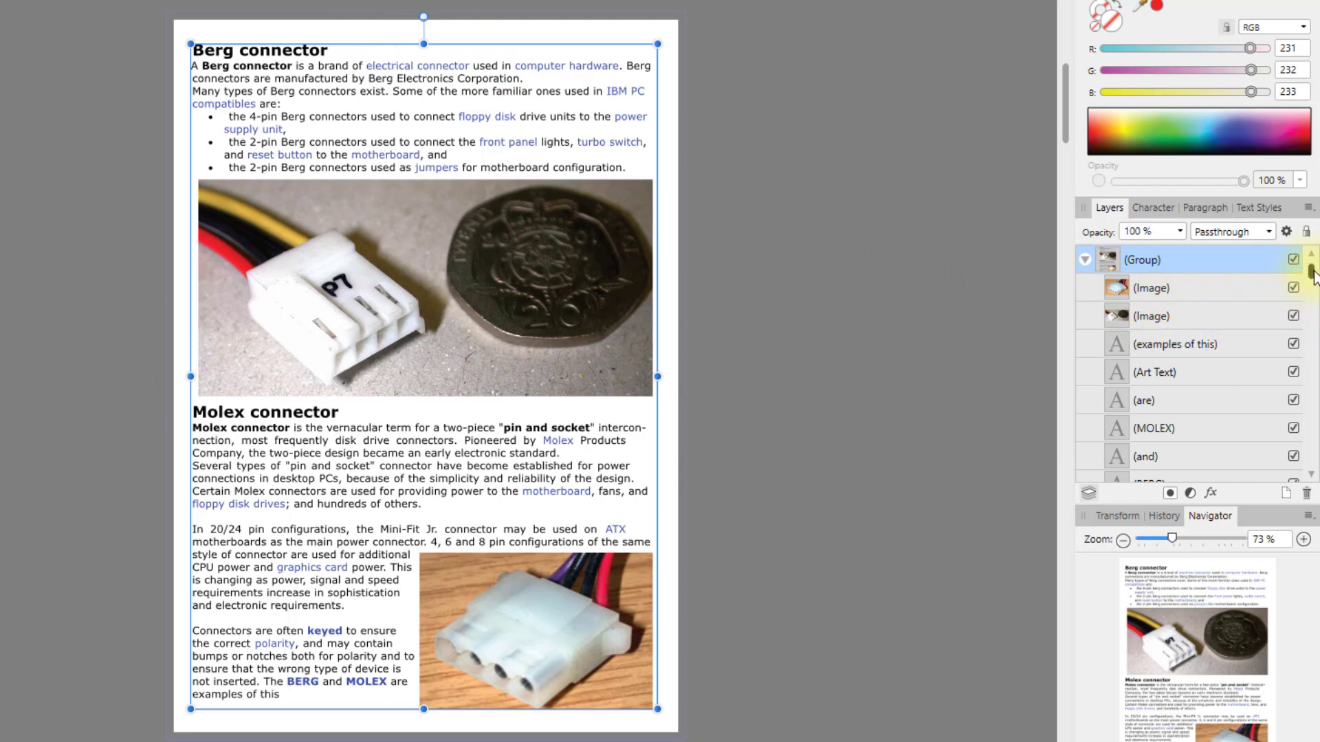
{"action": "left_click_drag", "start_coordinate": [1311, 277], "coordinate": [1316, 462]}
{"action": "scroll", "coordinate": [1288, 442], "scroll_direction": "up", "scroll_amount": 3}
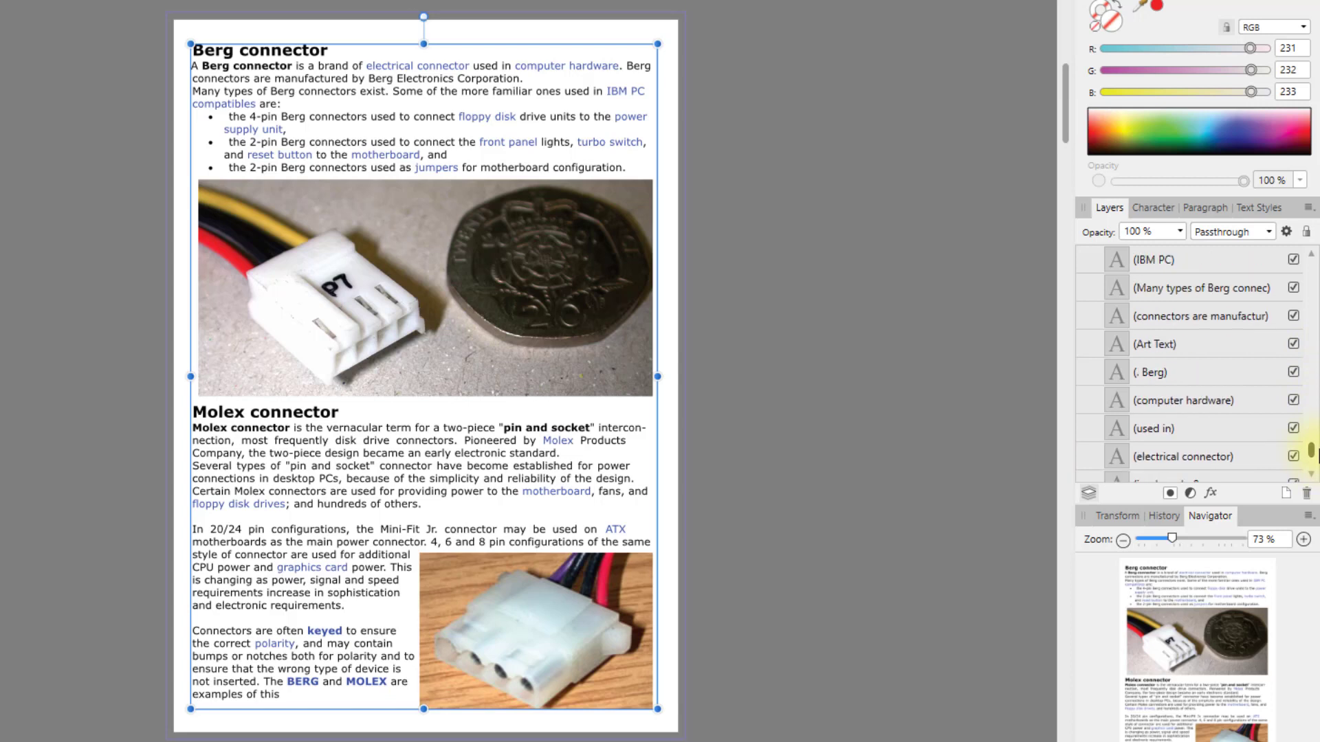
{"action": "left_click", "coordinate": [1150, 378]}
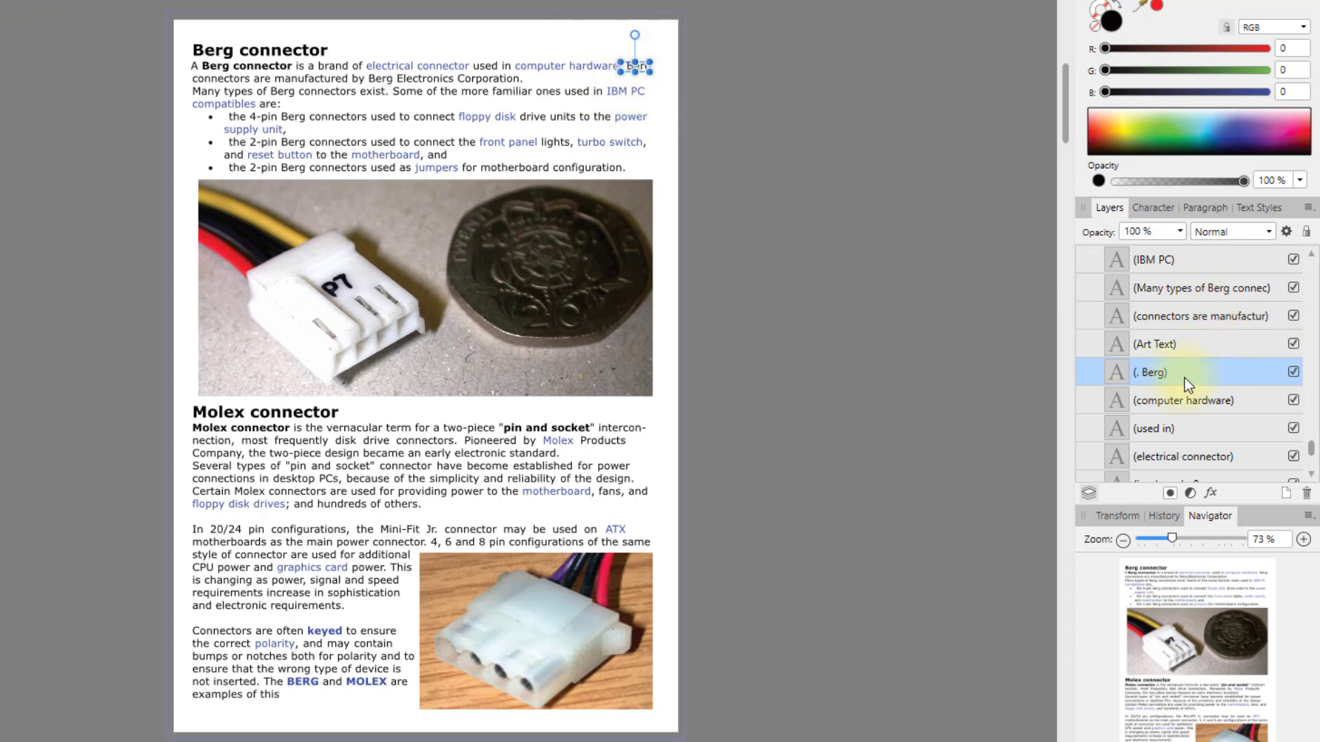
{"action": "left_click_drag", "start_coordinate": [1314, 453], "coordinate": [1315, 444]}
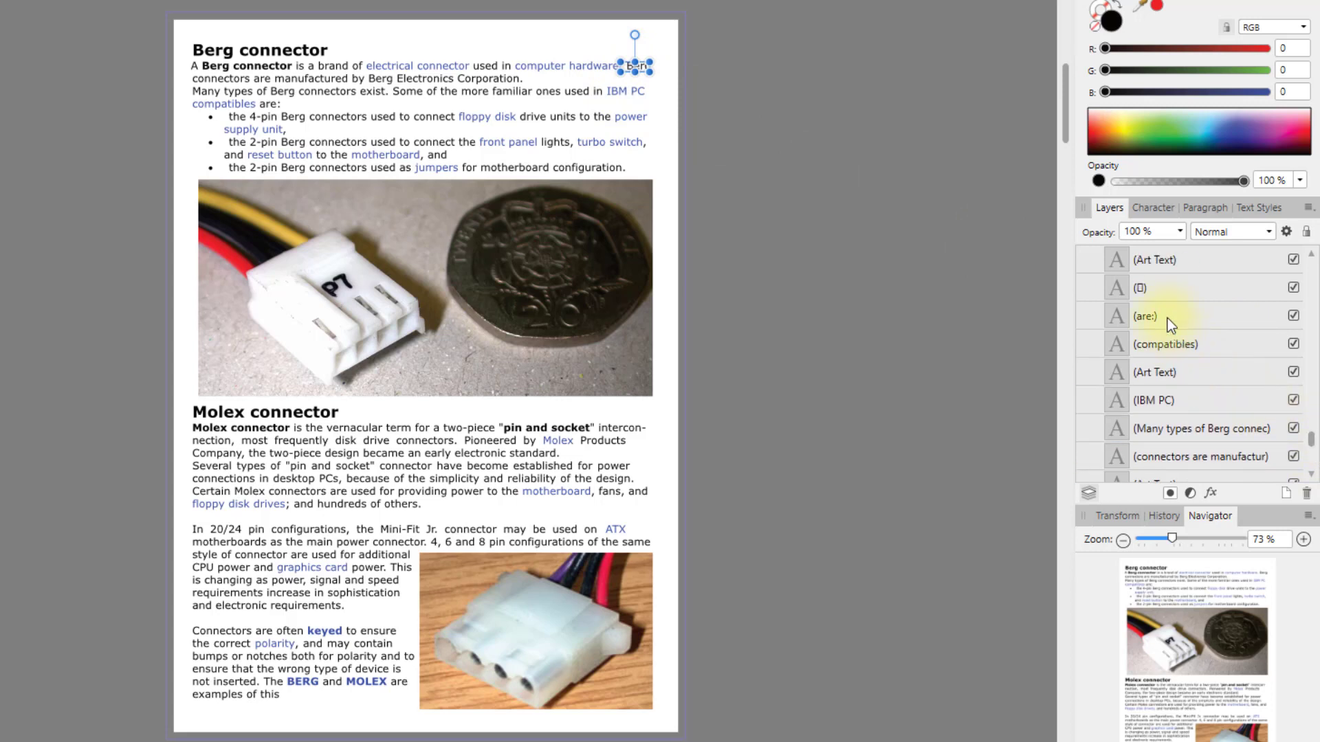
{"action": "left_click", "coordinate": [1146, 319]}
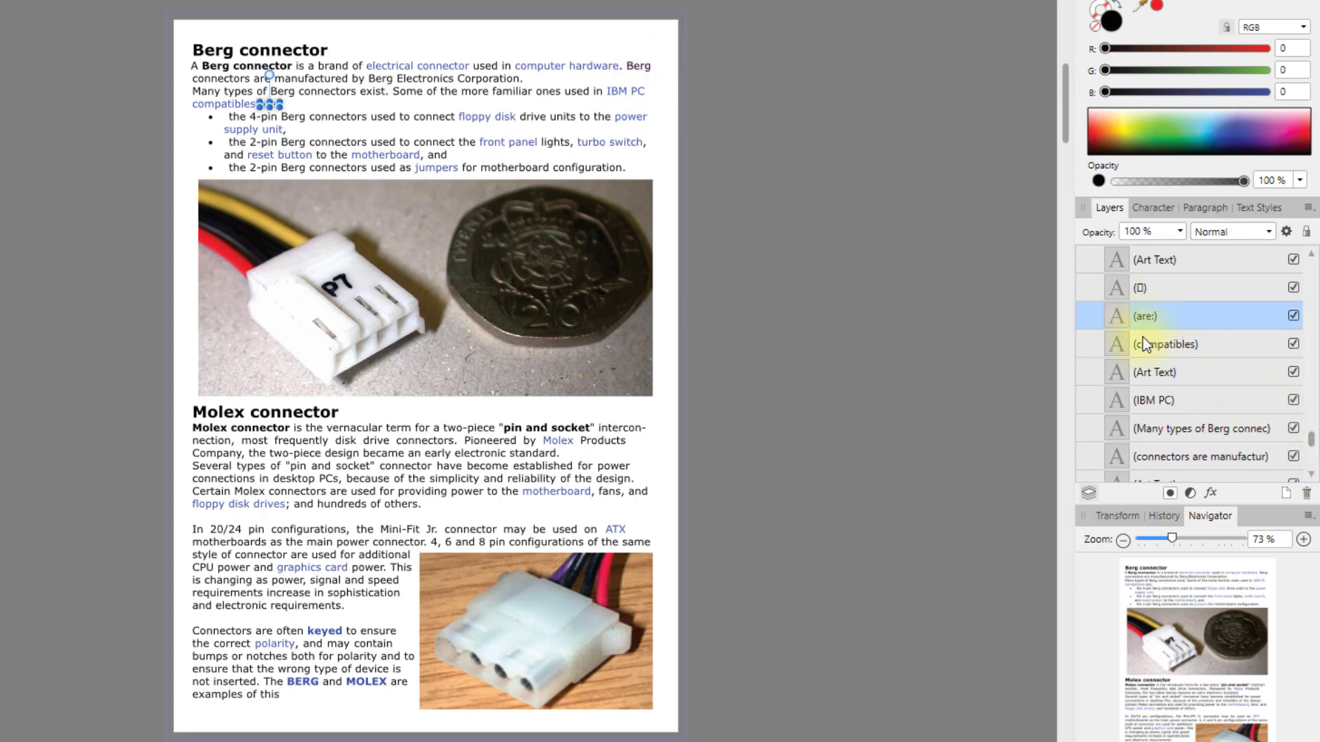
{"action": "left_click", "coordinate": [1139, 290]}
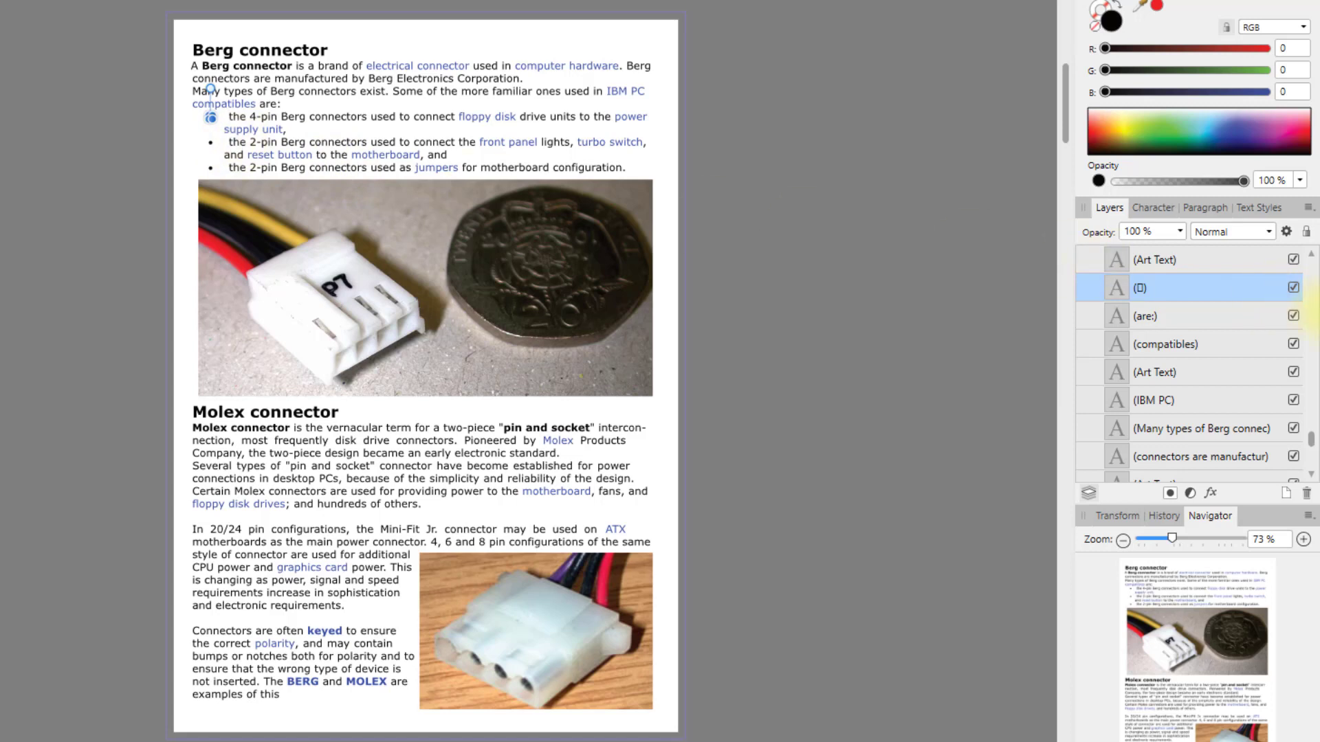
{"action": "left_click_drag", "start_coordinate": [1312, 442], "coordinate": [1313, 426]}
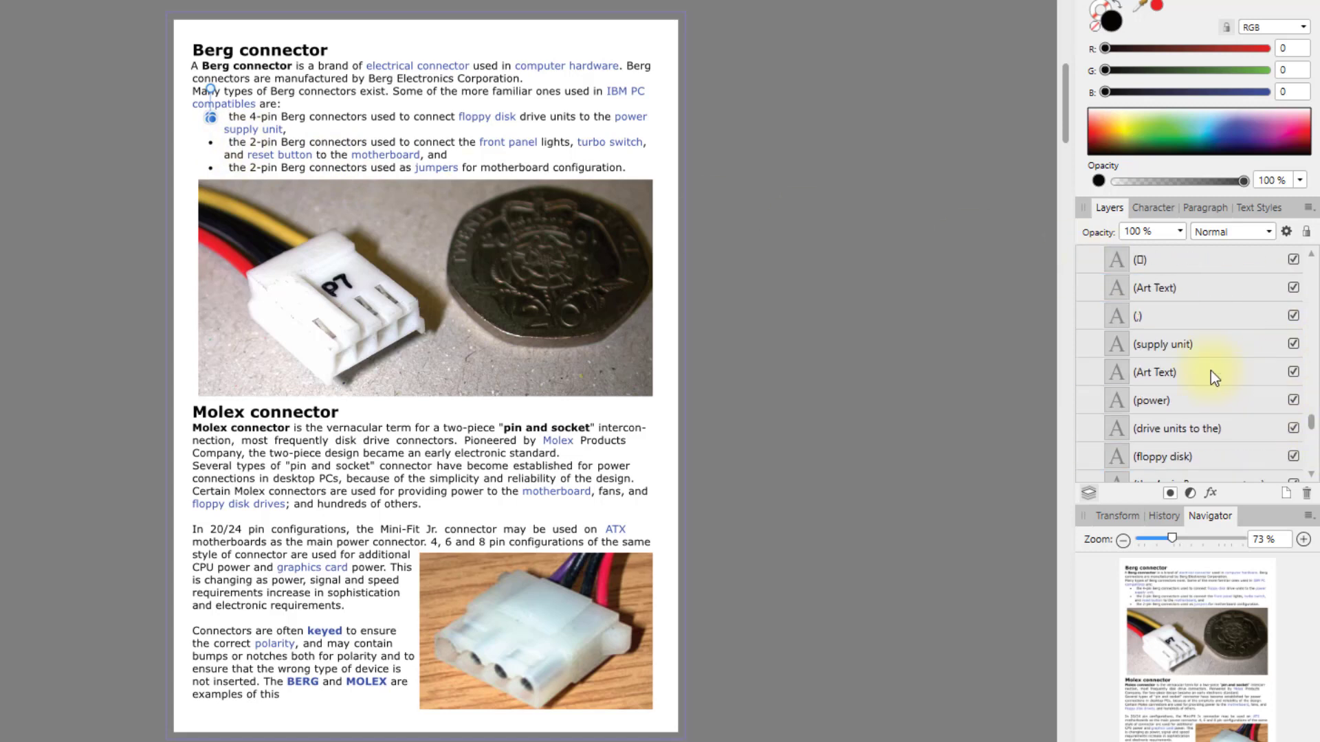
{"action": "left_click", "coordinate": [1139, 321]}
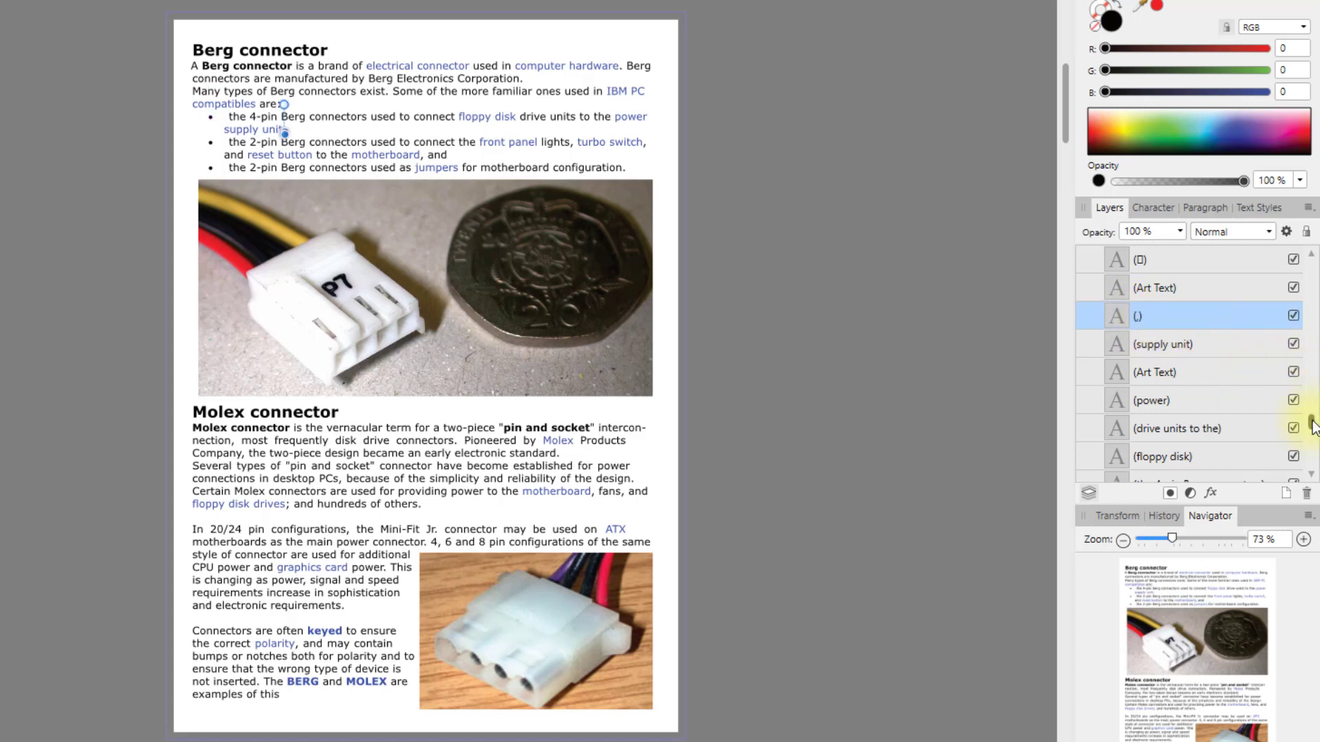
{"action": "left_click_drag", "start_coordinate": [1313, 424], "coordinate": [1314, 275]}
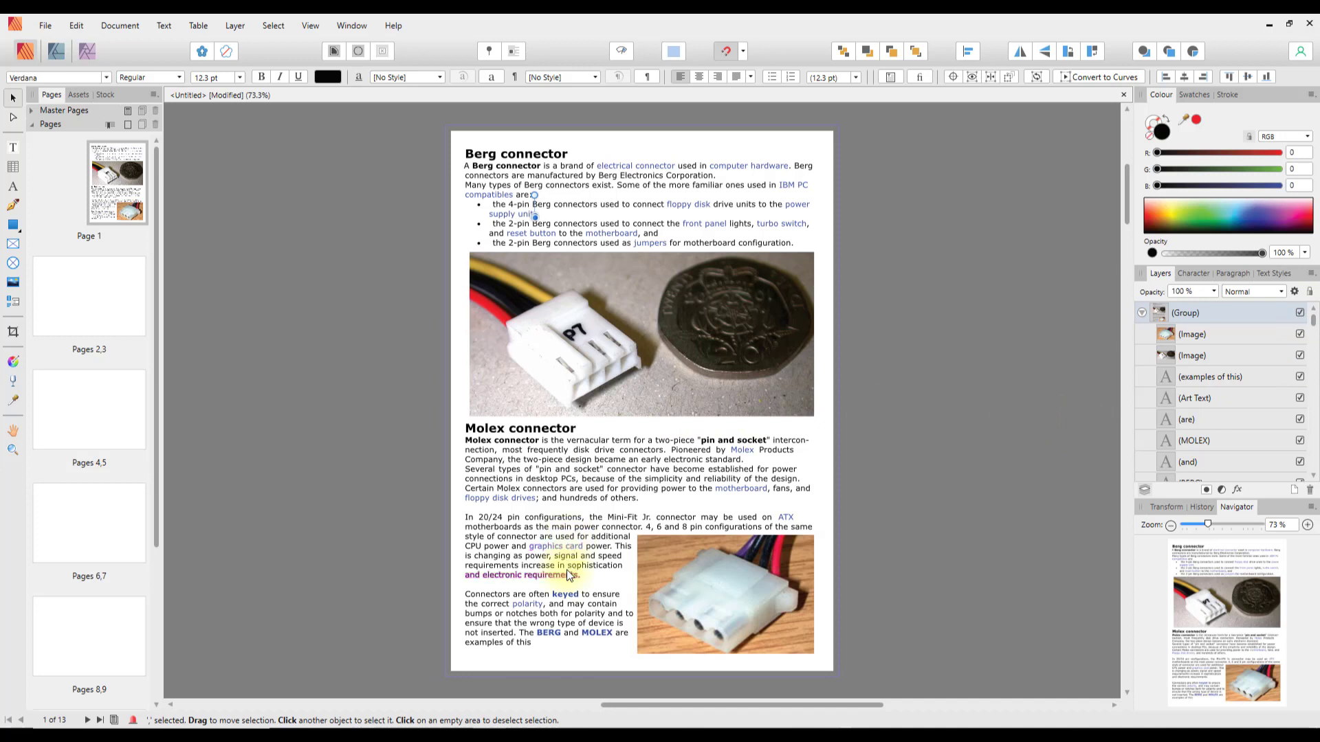
Select and edit the 'is changing as power' text piece, then clear the selection.
{"action": "left_click", "coordinate": [530, 558]}
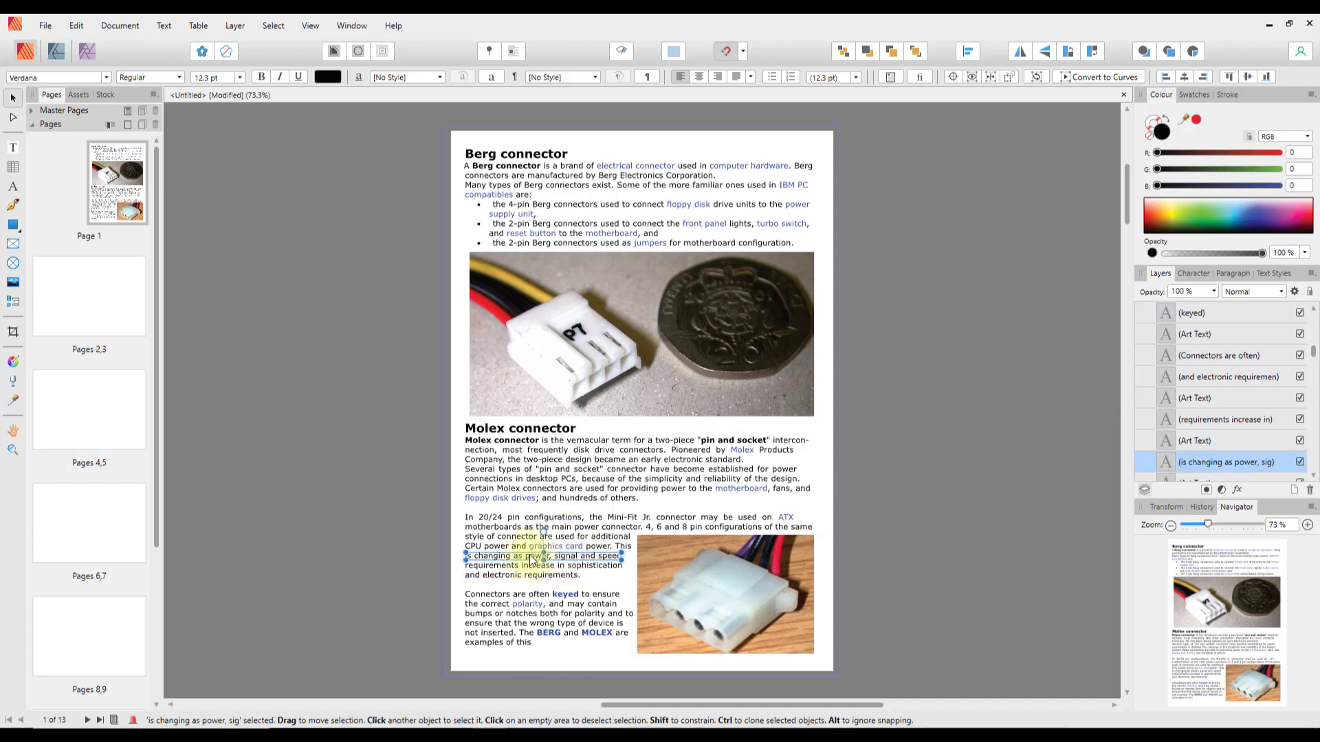
{"action": "double_click", "coordinate": [531, 559]}
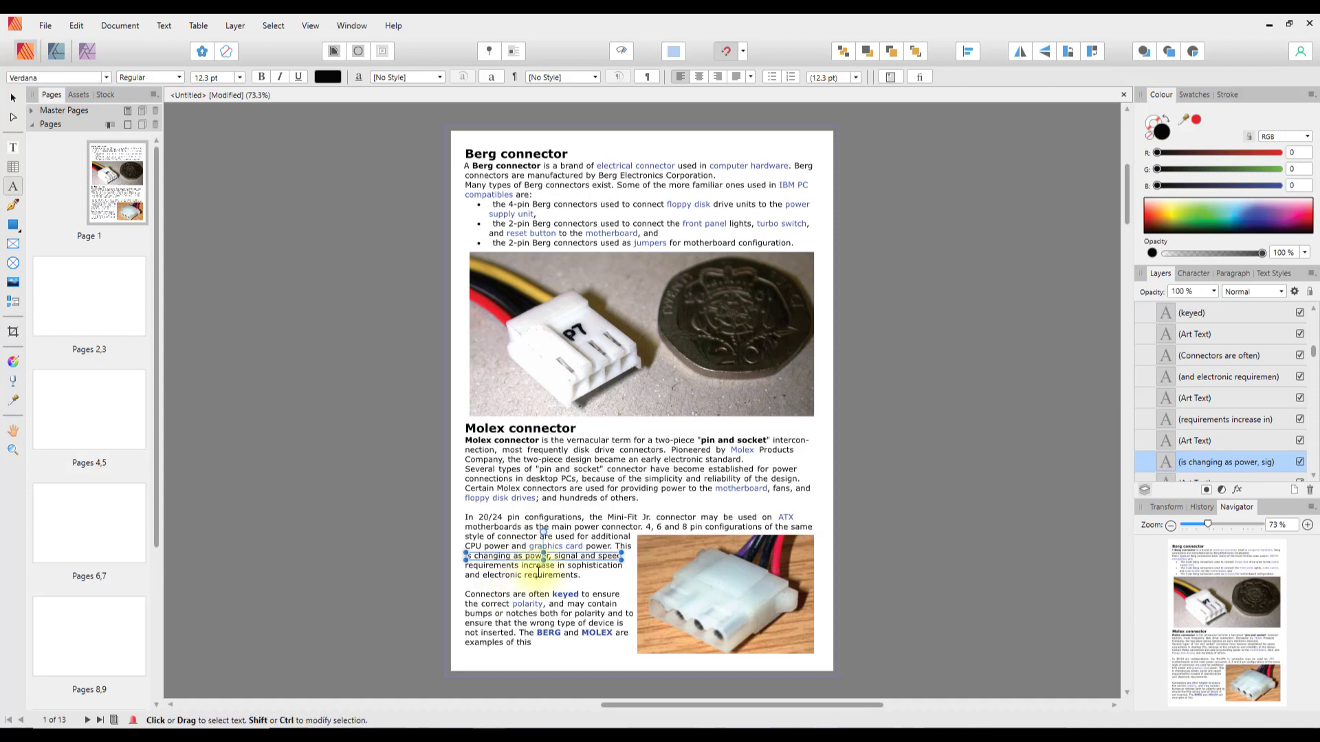
{"action": "left_click", "coordinate": [524, 611]}
{"action": "key", "text": "Escape"}
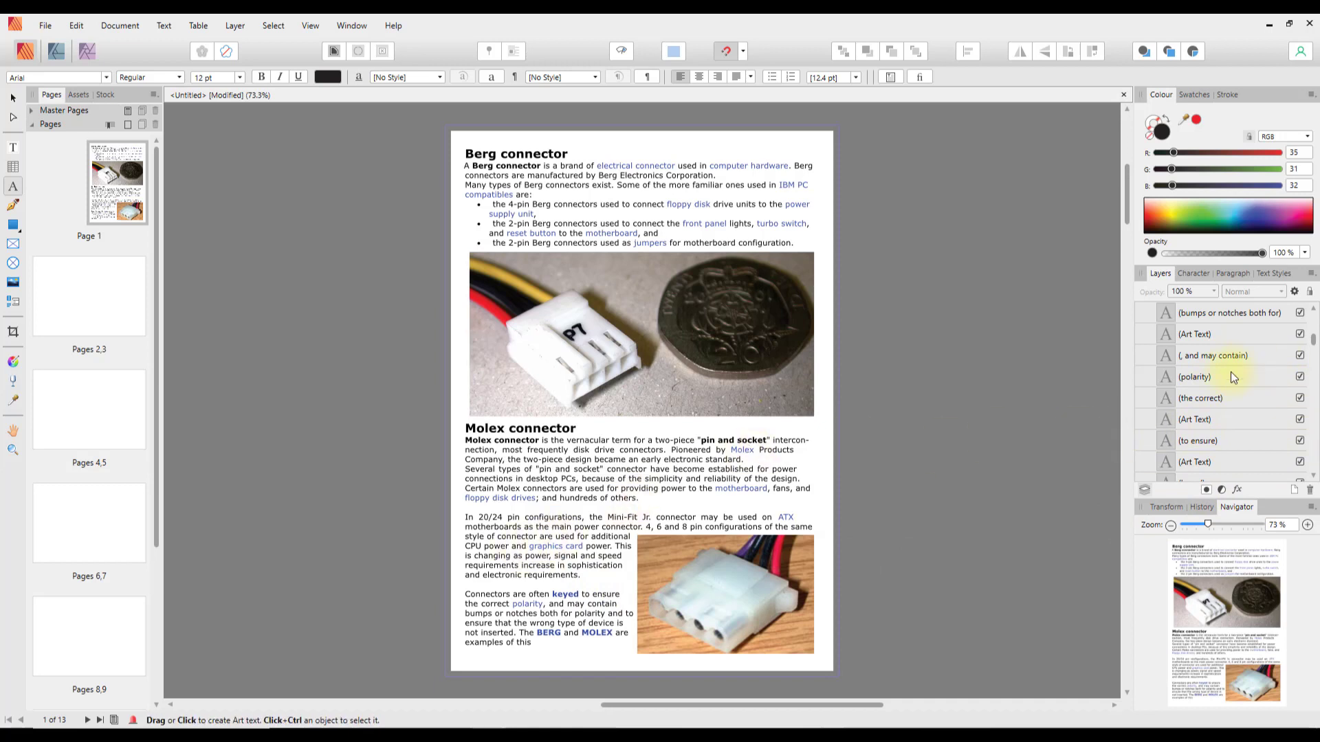
Open compITA A+ aid pt26.pdf to bring up its PDF import options.
{"action": "scroll", "coordinate": [1315, 341], "scroll_direction": "up", "scroll_amount": 5}
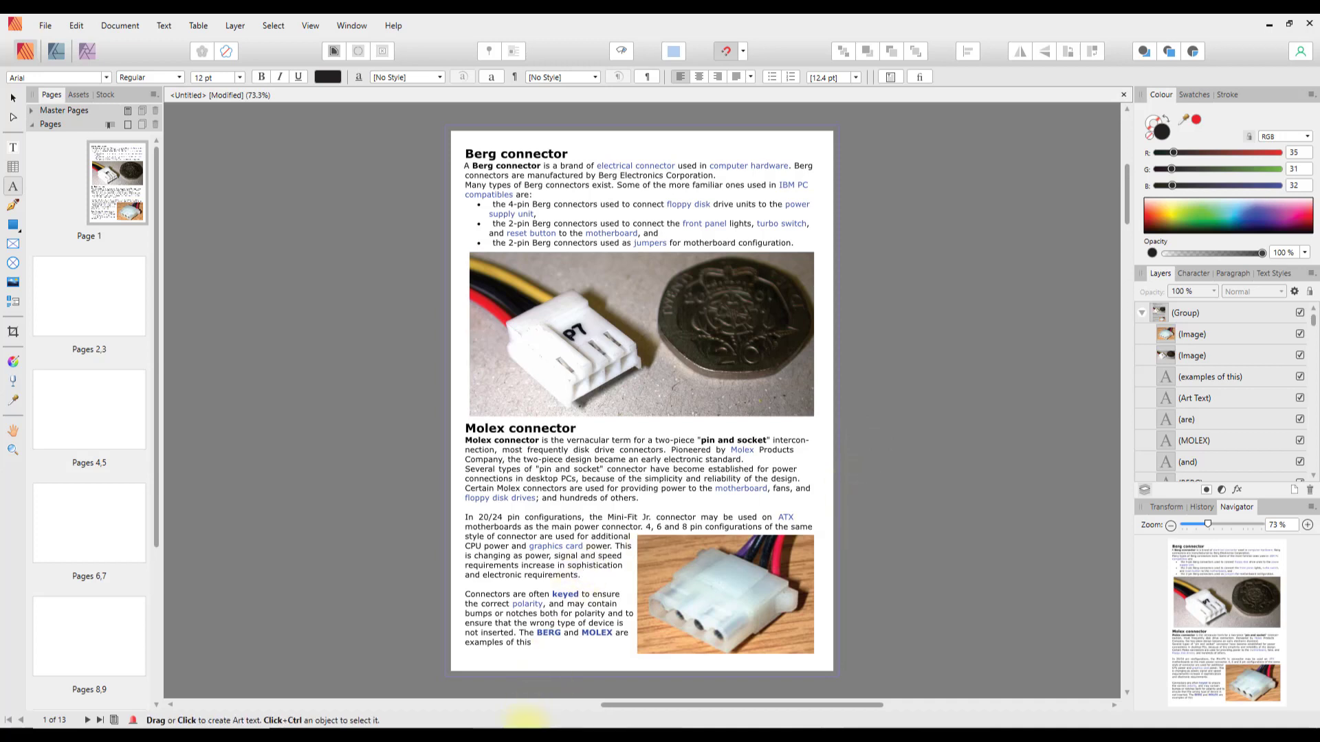
{"action": "mouse_move", "coordinate": [398, 727]}
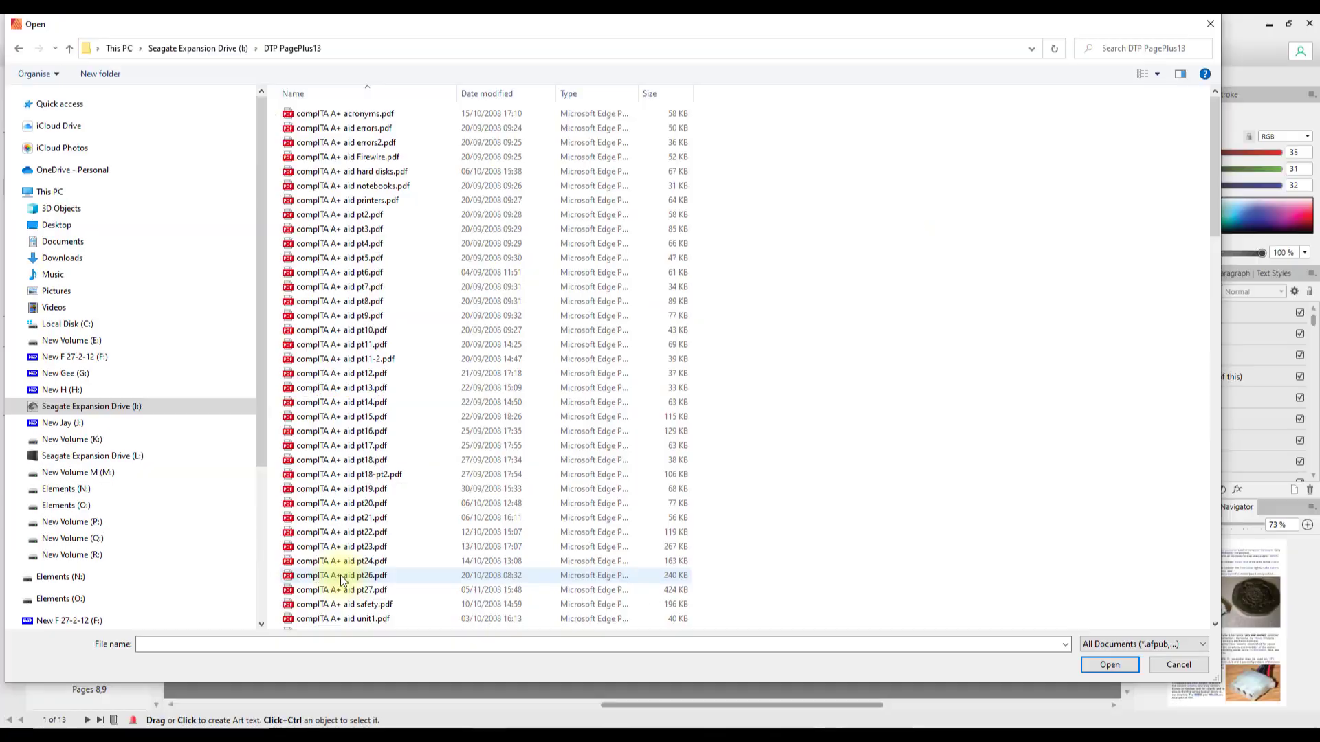
{"action": "double_click", "coordinate": [340, 576]}
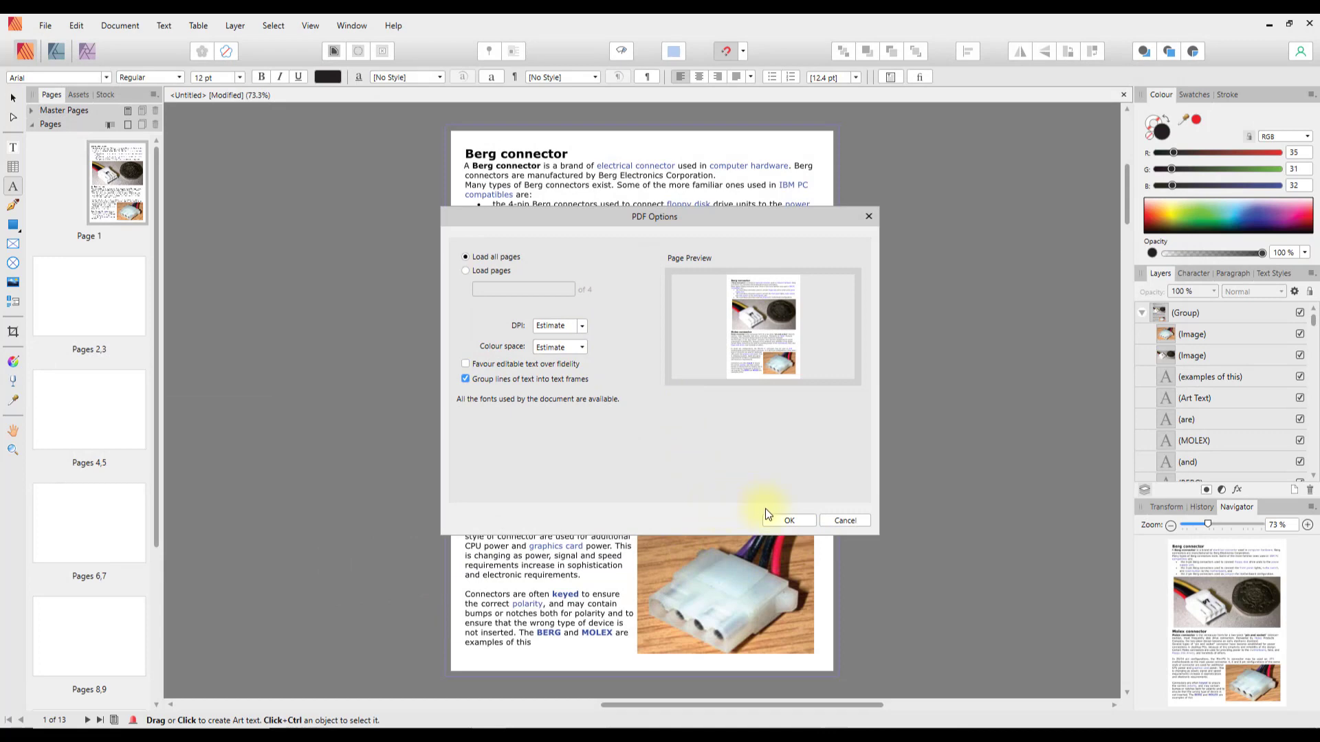
Import all pages of the PDF with text lines grouped into frames, then select the Molex text frame.
{"action": "left_click", "coordinate": [790, 521]}
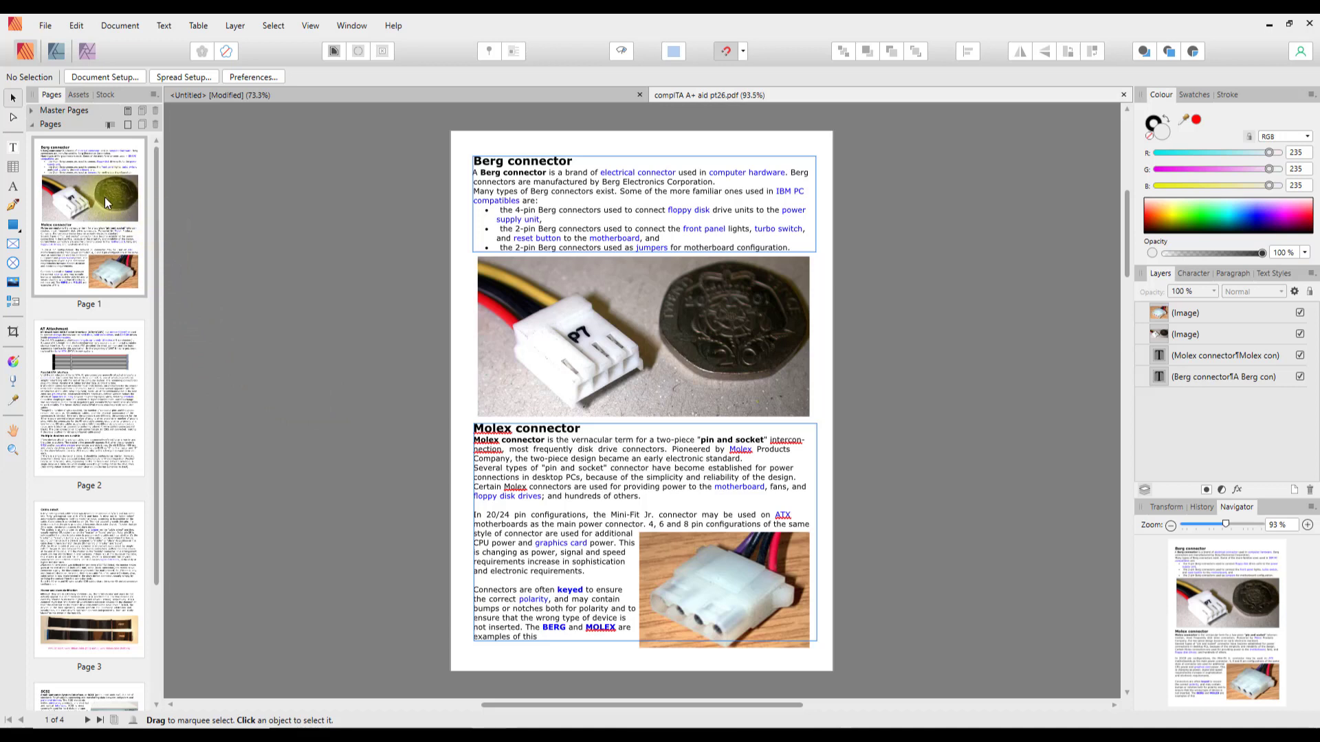
{"action": "left_click_drag", "start_coordinate": [154, 319], "coordinate": [174, 287]}
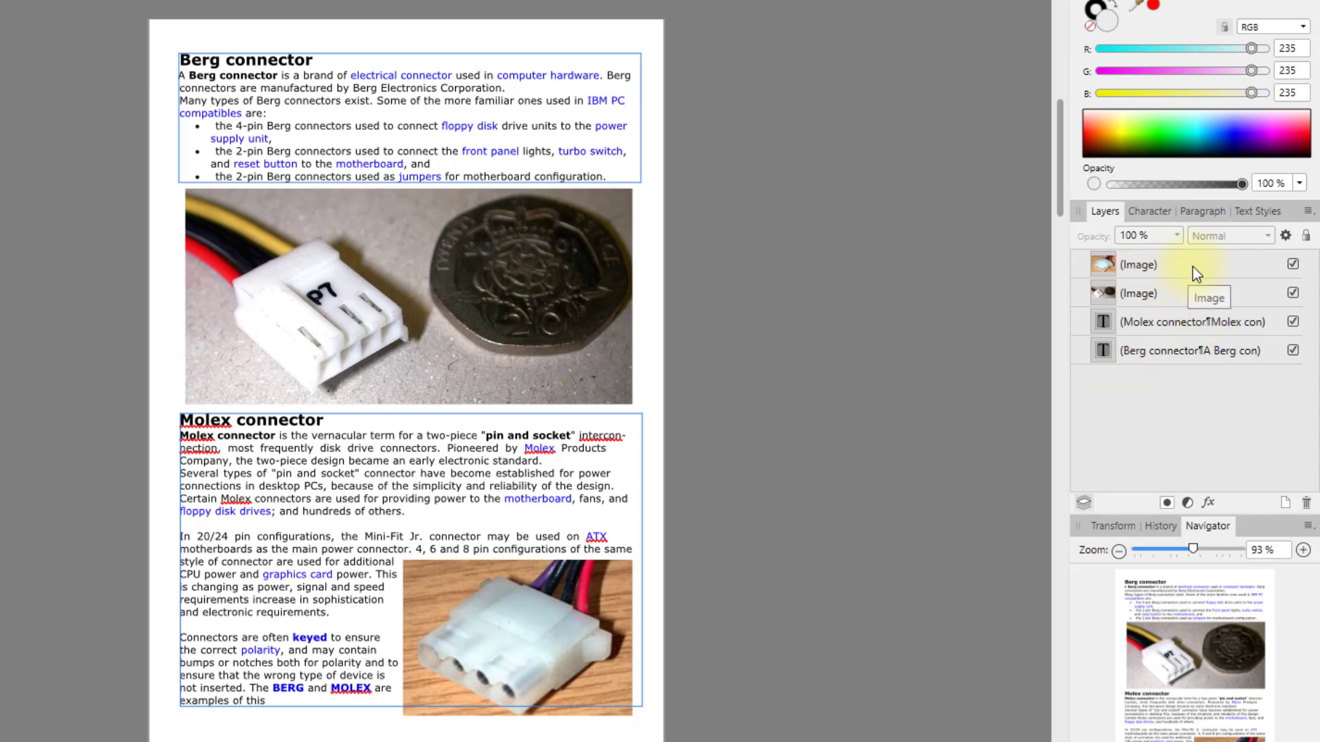
{"action": "left_click", "coordinate": [1177, 328]}
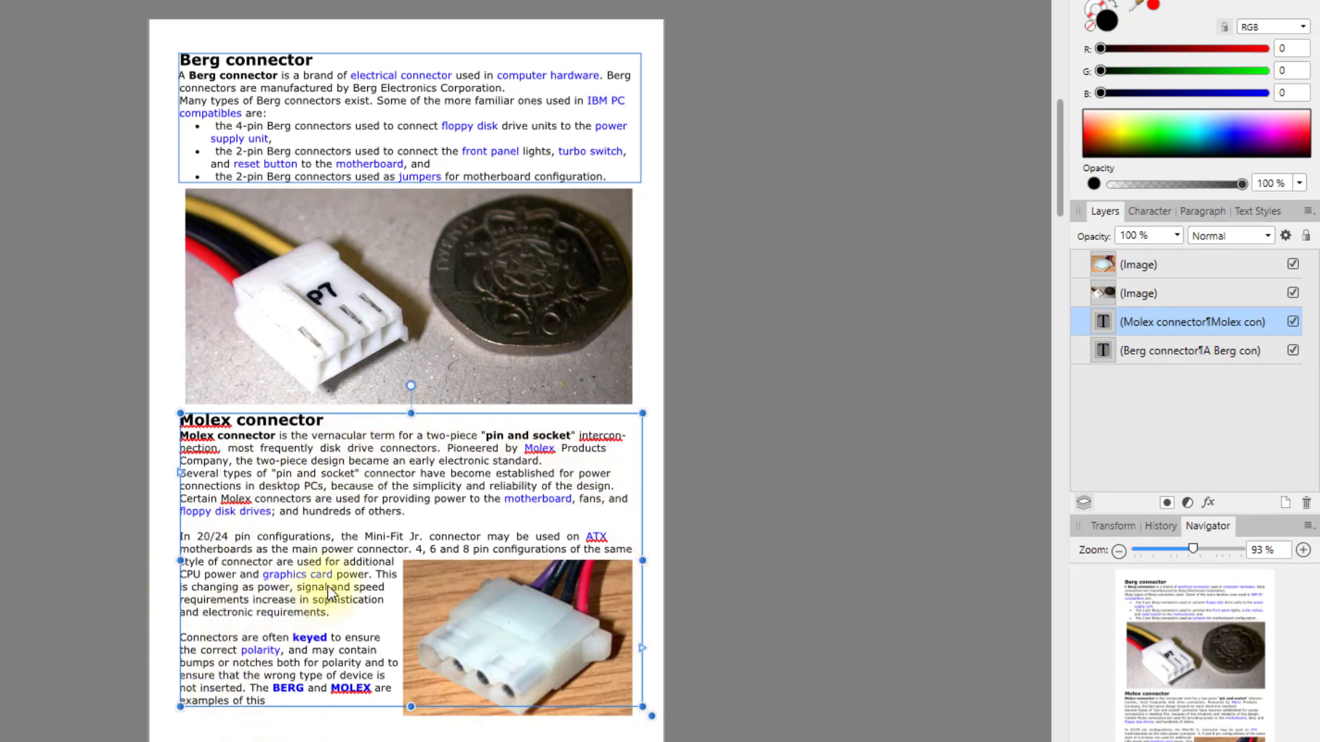
{"action": "left_click", "coordinate": [323, 550]}
{"action": "double_click", "coordinate": [345, 489]}
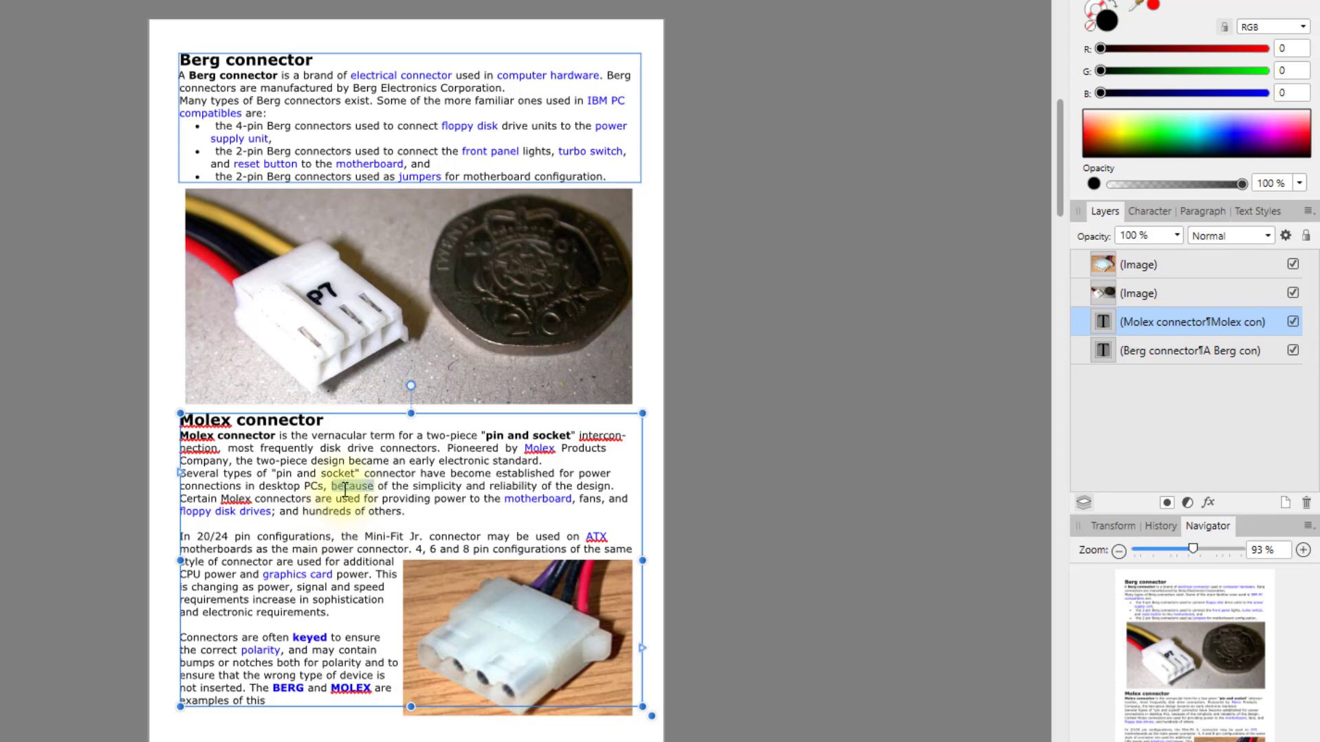
{"action": "left_click", "coordinate": [413, 514]}
{"action": "triple_click", "coordinate": [295, 459]}
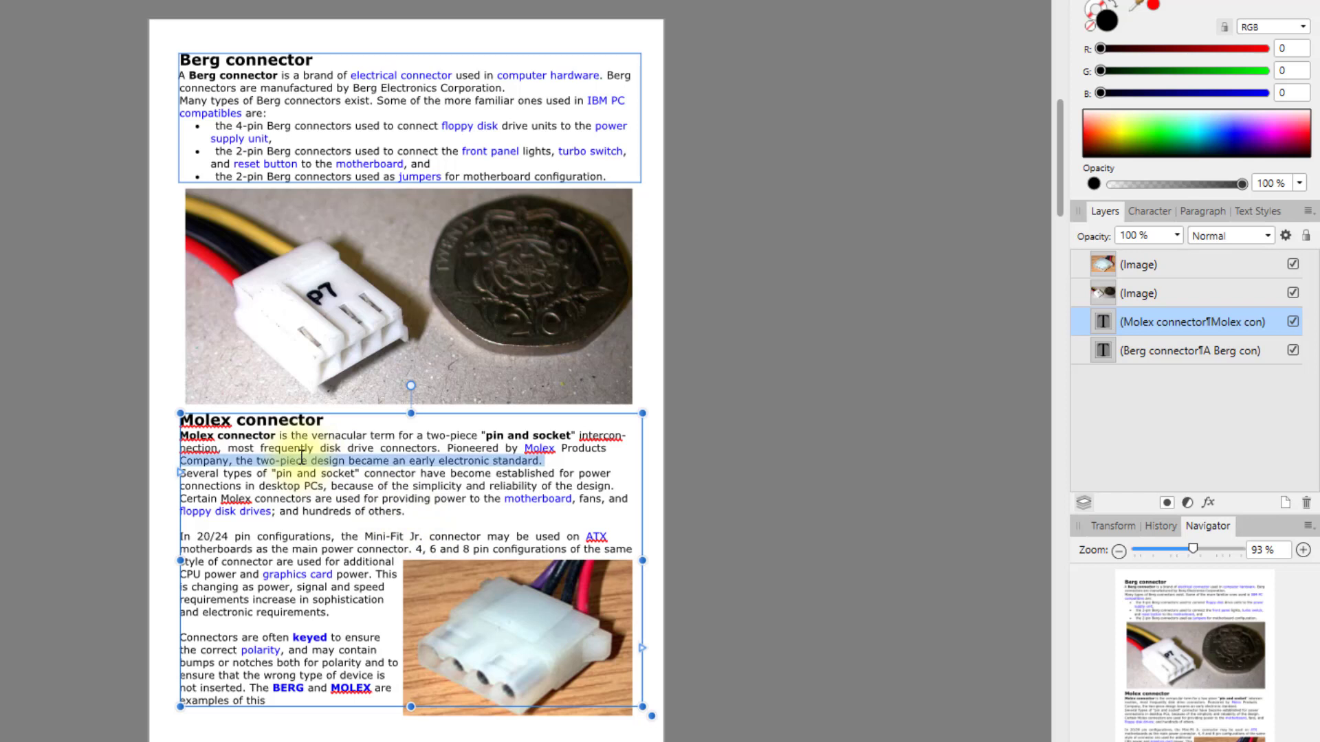